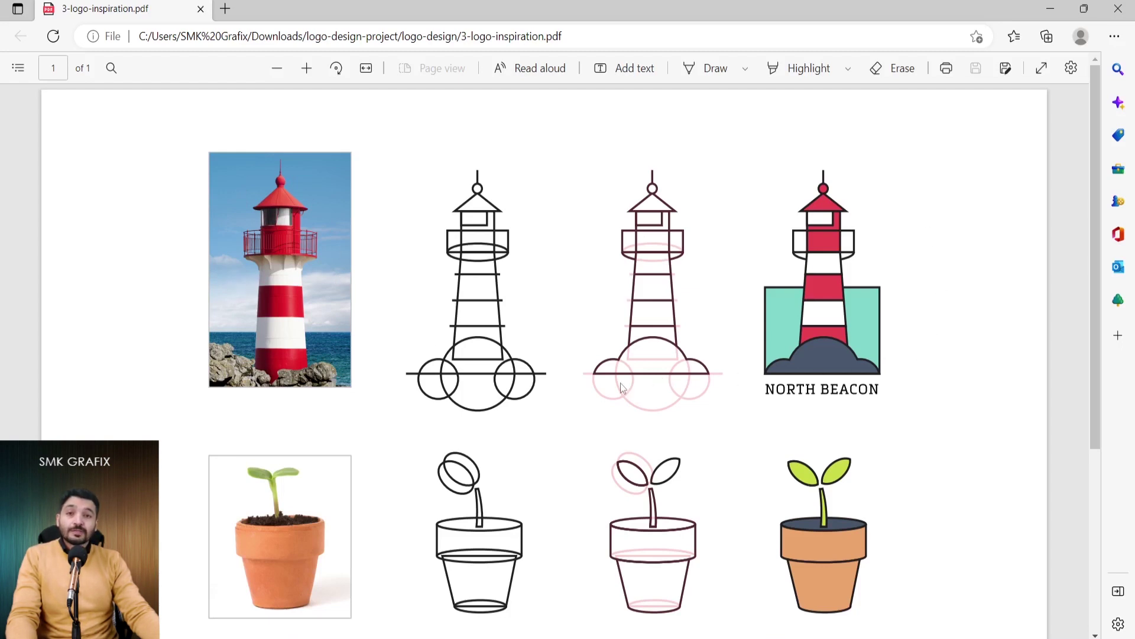
- Review the inspiration PDF, then open 3-logo-inspiration.pdf in Adobe Illustrator 2022
{"action": "scroll", "coordinate": [317, 433], "scroll_direction": "down", "scroll_amount": 2}
{"action": "scroll", "coordinate": [317, 433], "scroll_direction": "down", "scroll_amount": 2}
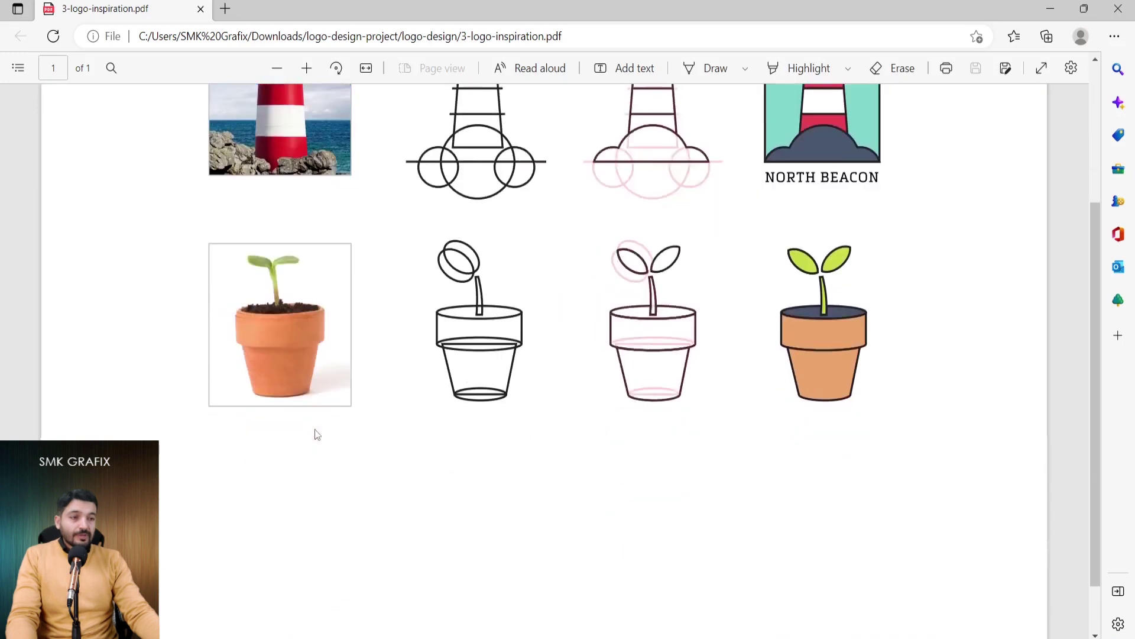
{"action": "scroll", "coordinate": [315, 434], "scroll_direction": "down", "scroll_amount": 1}
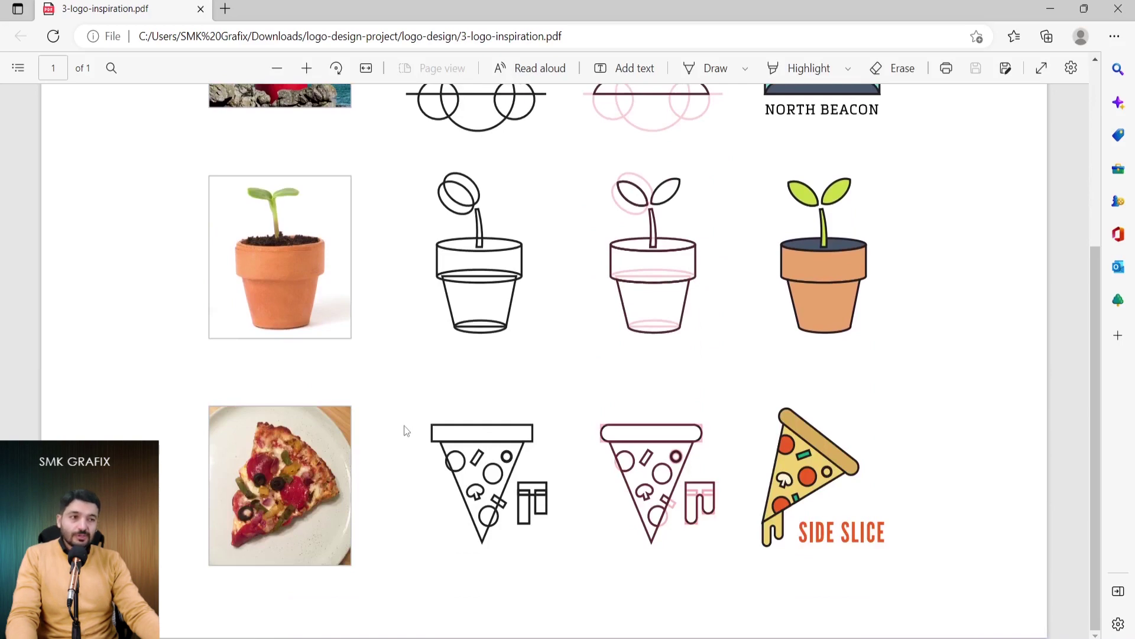
{"action": "scroll", "coordinate": [400, 440], "scroll_direction": "up", "scroll_amount": 3}
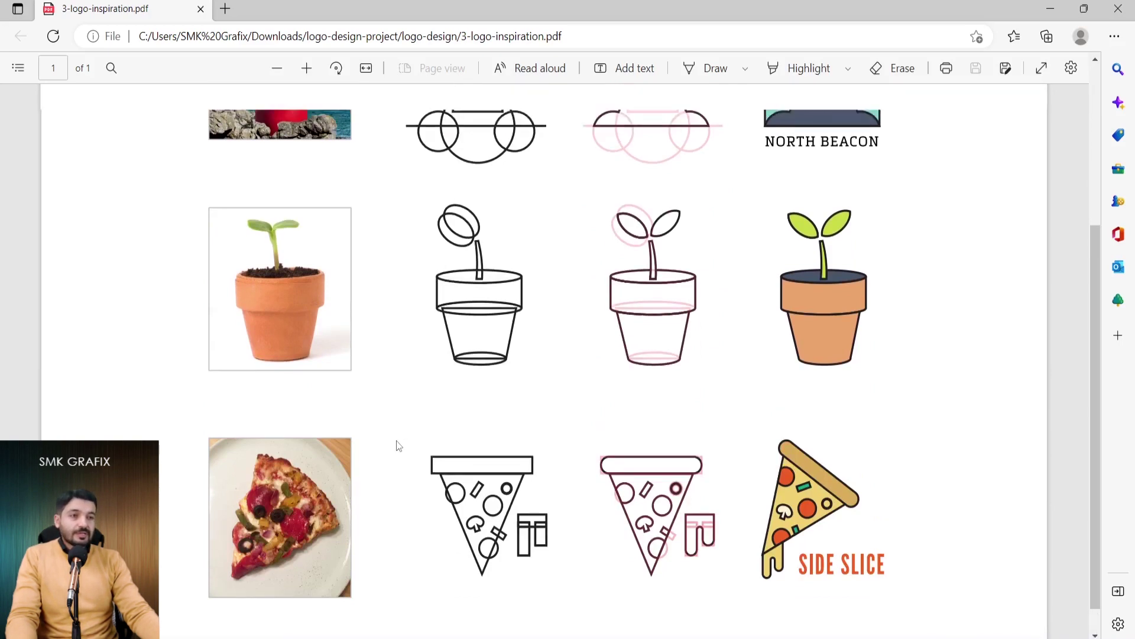
{"action": "scroll", "coordinate": [399, 444], "scroll_direction": "up", "scroll_amount": 1}
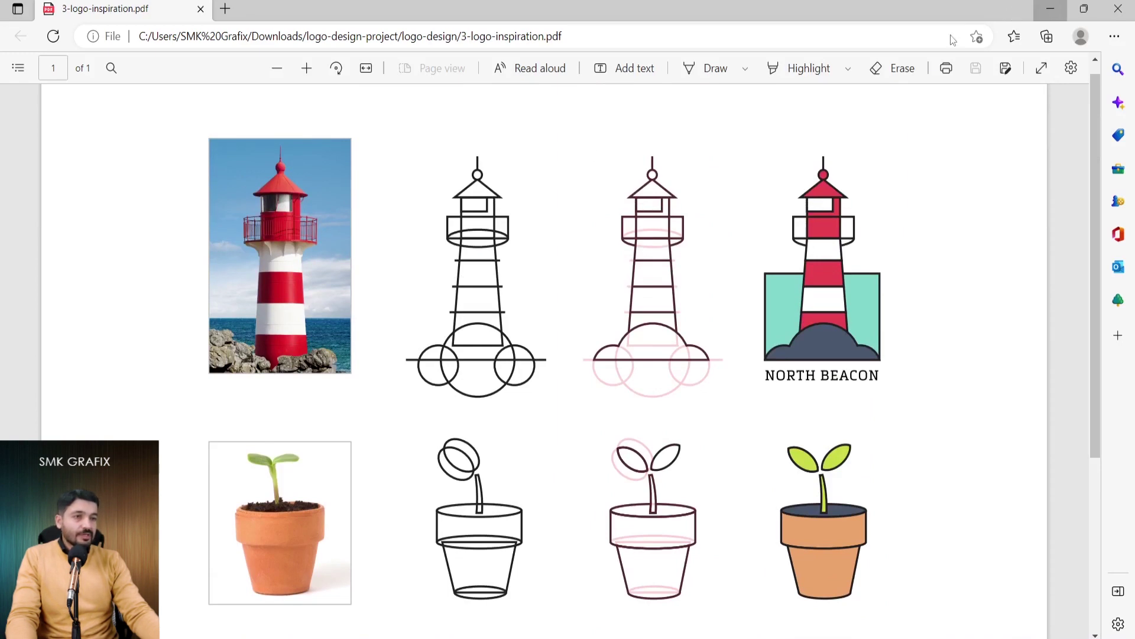
{"action": "left_click", "coordinate": [1056, 12]}
{"action": "right_click", "coordinate": [269, 222]}
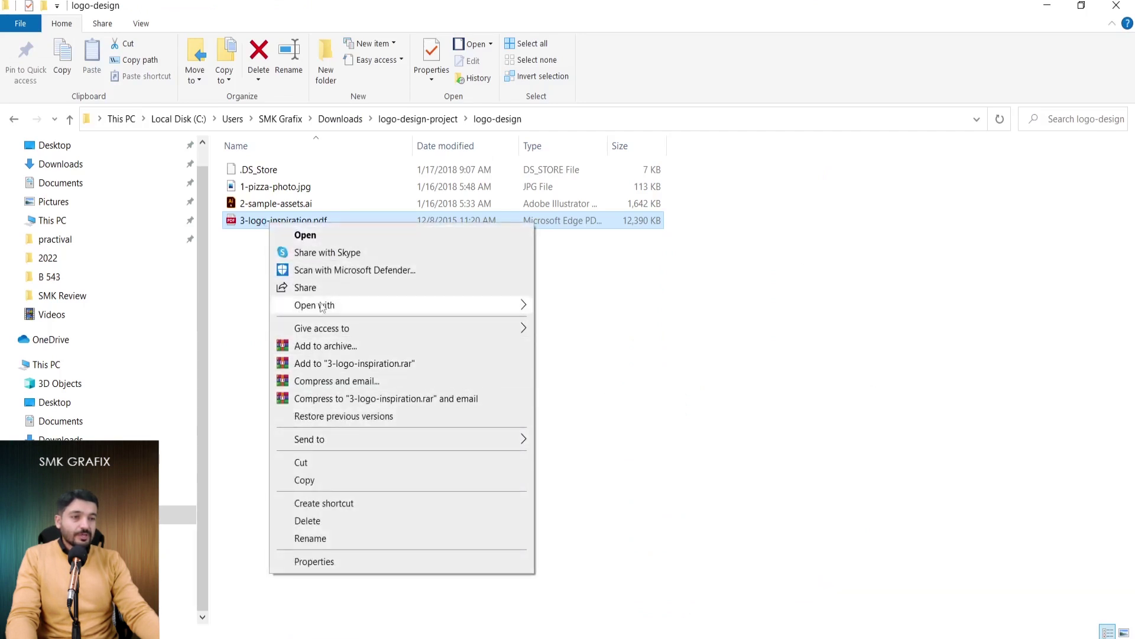
{"action": "mouse_move", "coordinate": [314, 305]}
{"action": "left_click", "coordinate": [598, 307]}
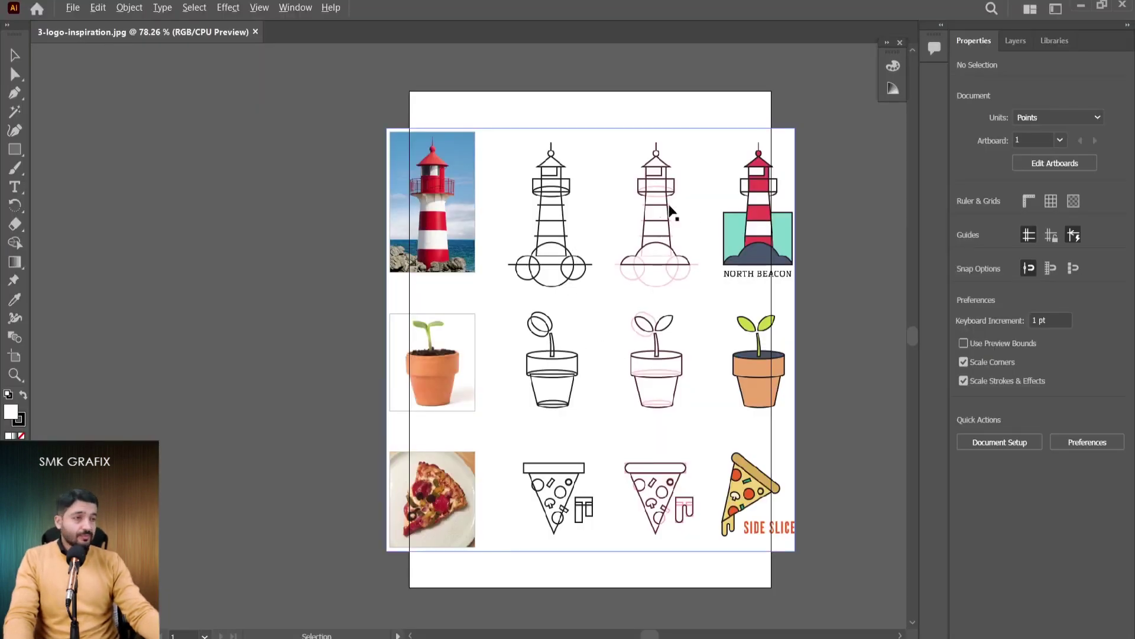
- Zoom the inspiration sheet to 200% and centre the line-art lighthouse sketches
{"action": "key", "text": "ctrl+plus"}
{"action": "key", "text": "ctrl+plus"}
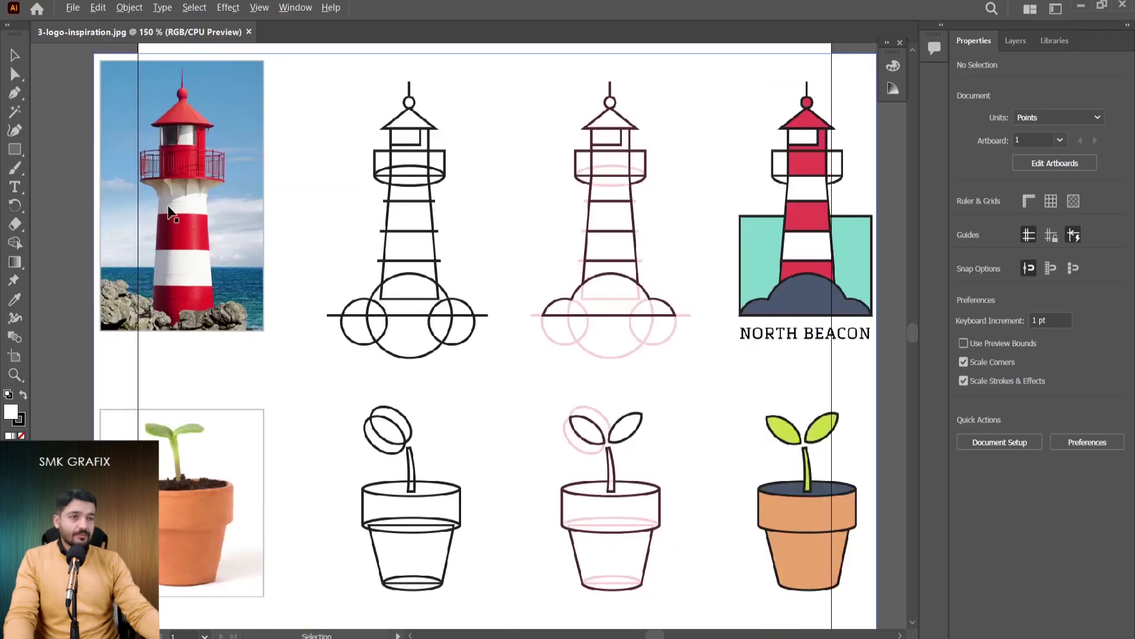
{"action": "key", "text": "ctrl+plus"}
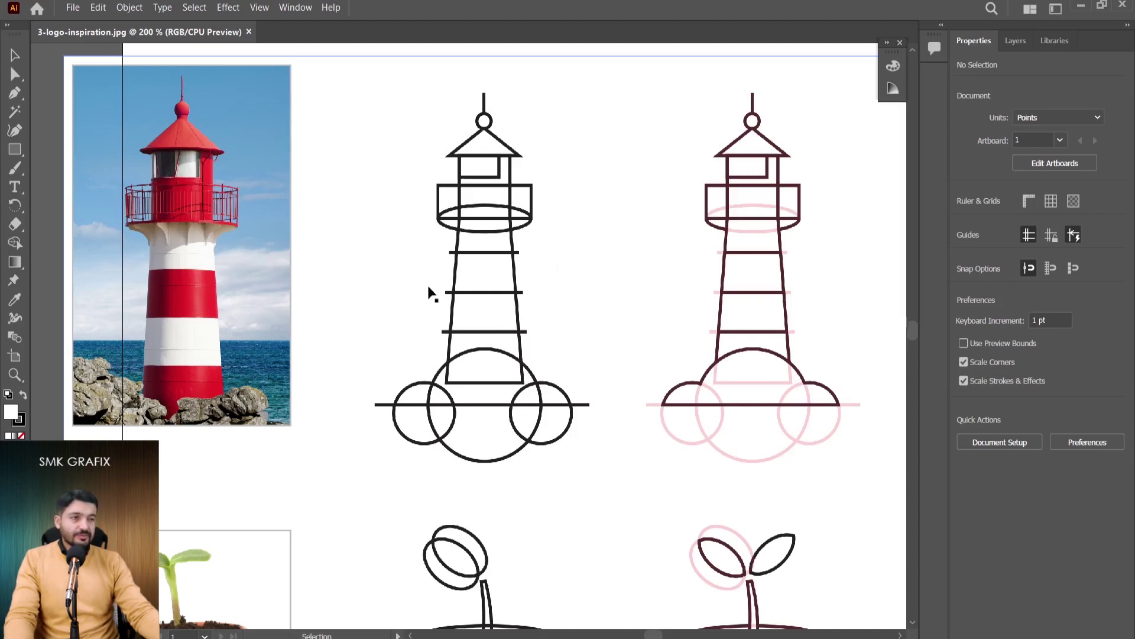
{"action": "scroll", "coordinate": [558, 322], "scroll_direction": "right", "scroll_amount": 3}
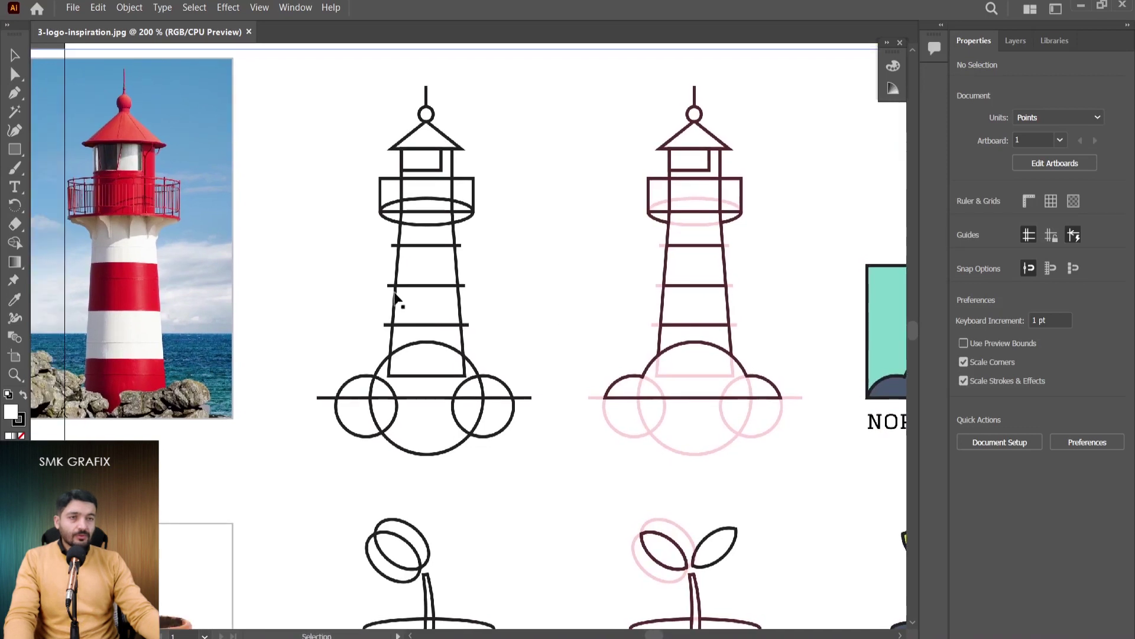
- Draw a flattened three-sided polygon roof and move it between the two lighthouse sketches
{"action": "mouse_move", "coordinate": [15, 149]}
{"action": "left_mouse_down"}
{"action": "mouse_move", "coordinate": [80, 170]}
{"action": "mouse_move", "coordinate": [85, 187]}
{"action": "left_mouse_up"}
{"action": "left_click_drag", "start_coordinate": [309, 167], "coordinate": [371, 201]}
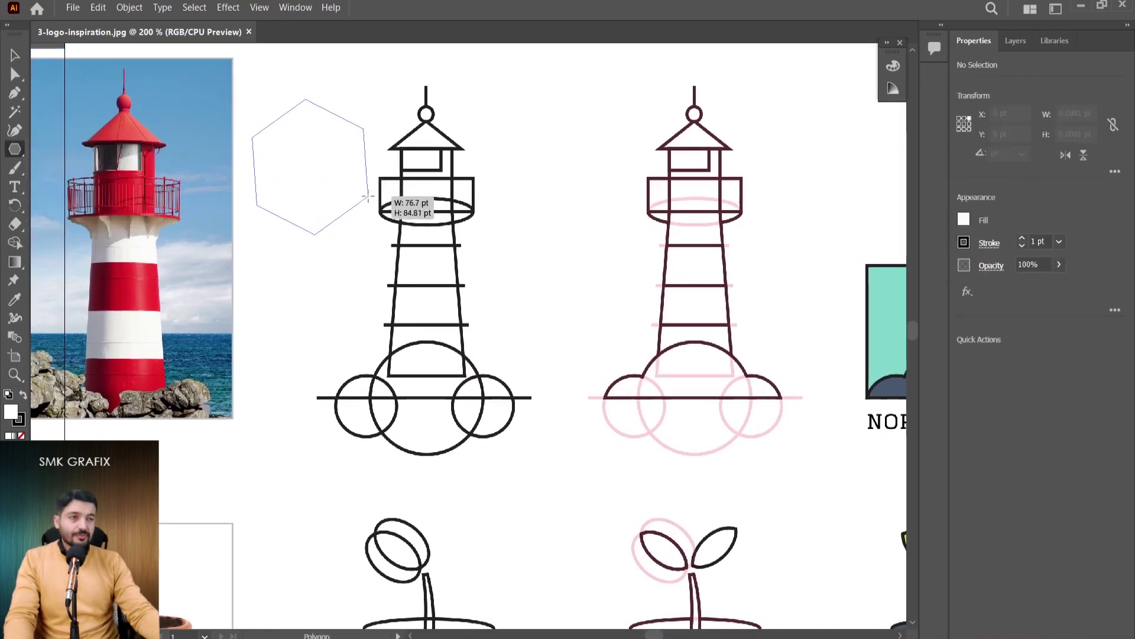
{"action": "key", "text": "Down"}
{"action": "key", "text": "Down"}
{"action": "key", "text": "Down"}
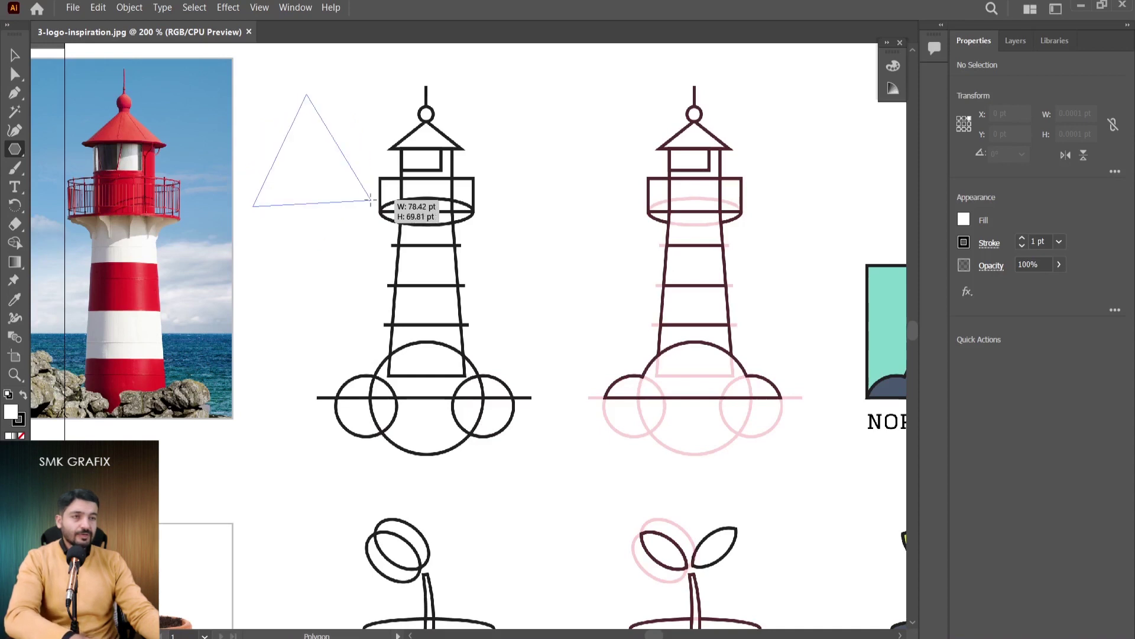
{"action": "left_click_drag", "start_coordinate": [371, 201], "coordinate": [342, 186]}
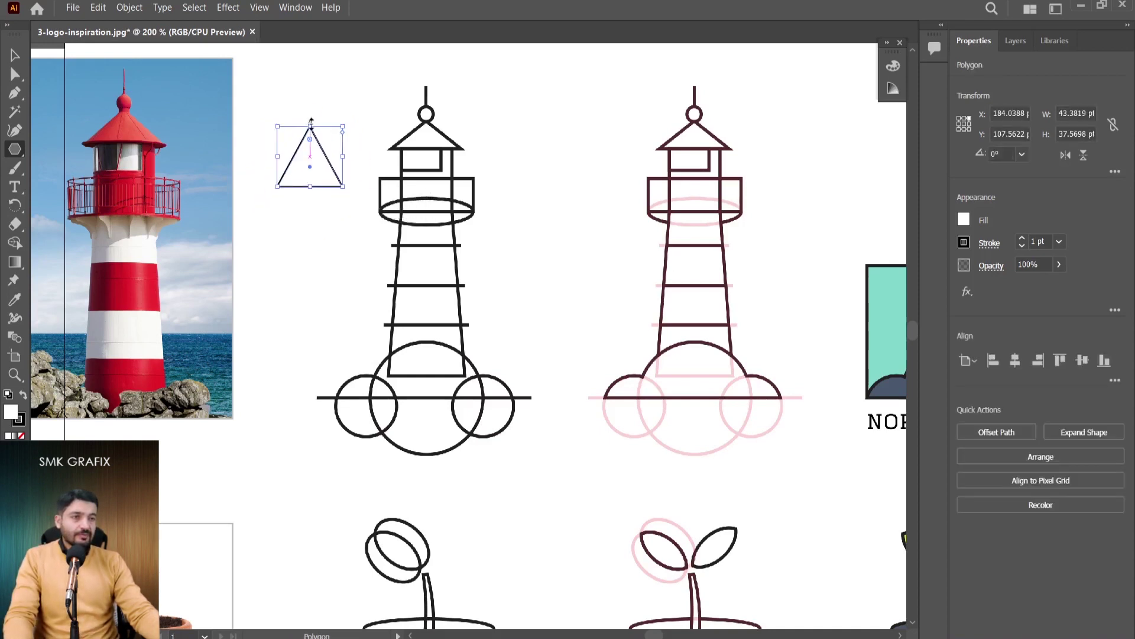
{"action": "left_click_drag", "start_coordinate": [312, 136], "coordinate": [313, 164]}
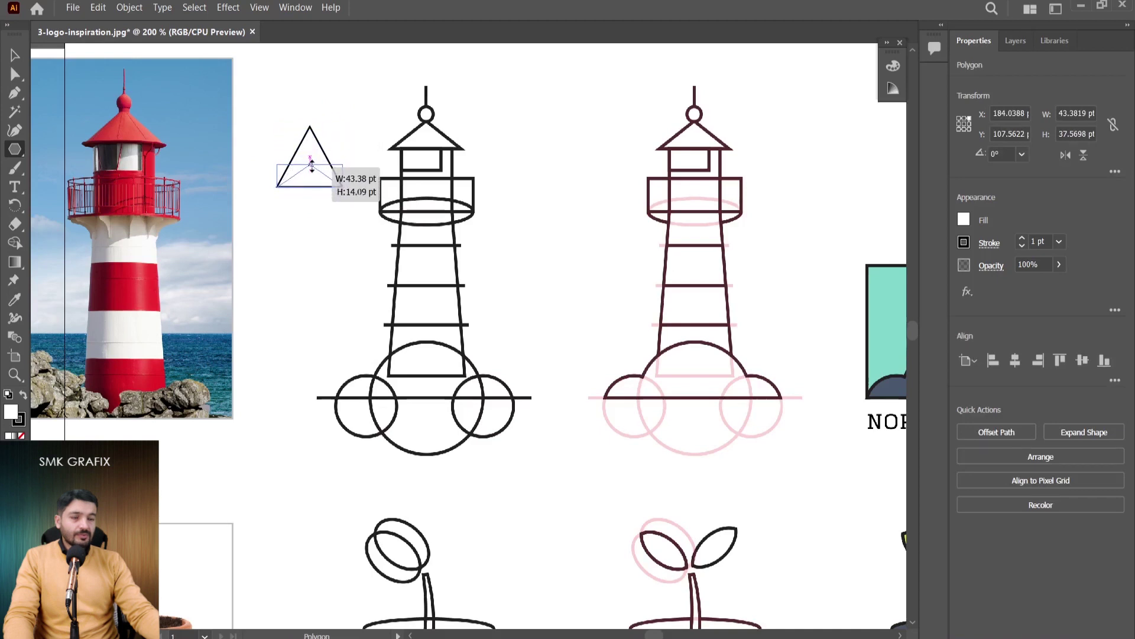
{"action": "key", "text": "v"}
{"action": "mouse_move", "coordinate": [323, 181]}
{"action": "left_mouse_down"}
{"action": "mouse_move", "coordinate": [438, 145]}
{"action": "mouse_move", "coordinate": [579, 140]}
{"action": "left_mouse_up"}
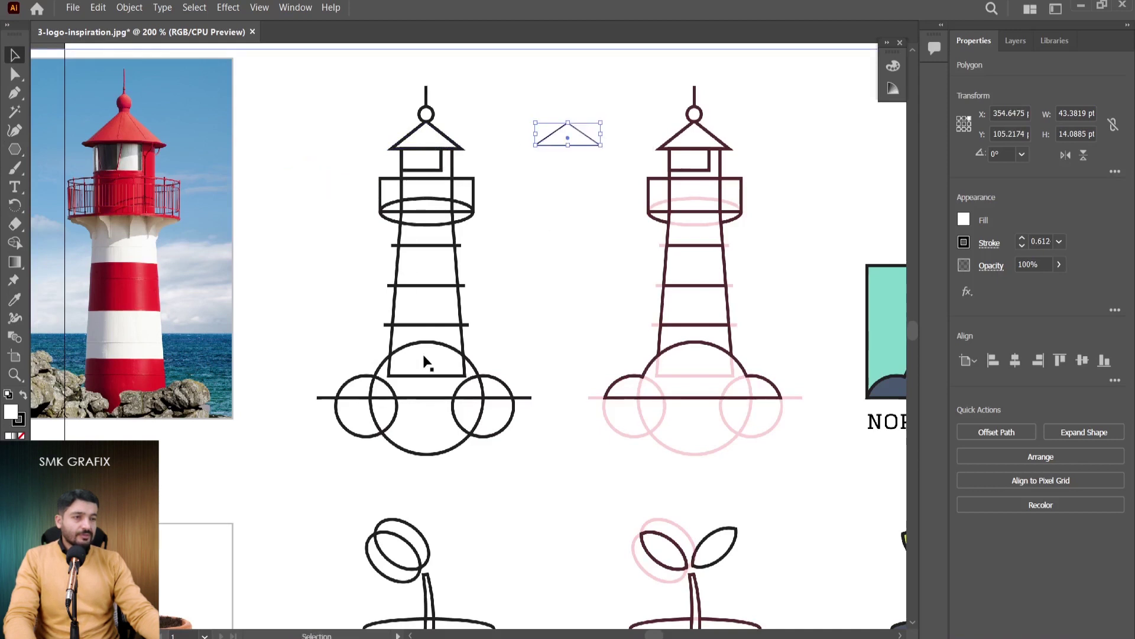
- Draw a tall rectangle beneath the roof for the tower body
{"action": "left_click", "coordinate": [15, 149]}
{"action": "left_click", "coordinate": [68, 149]}
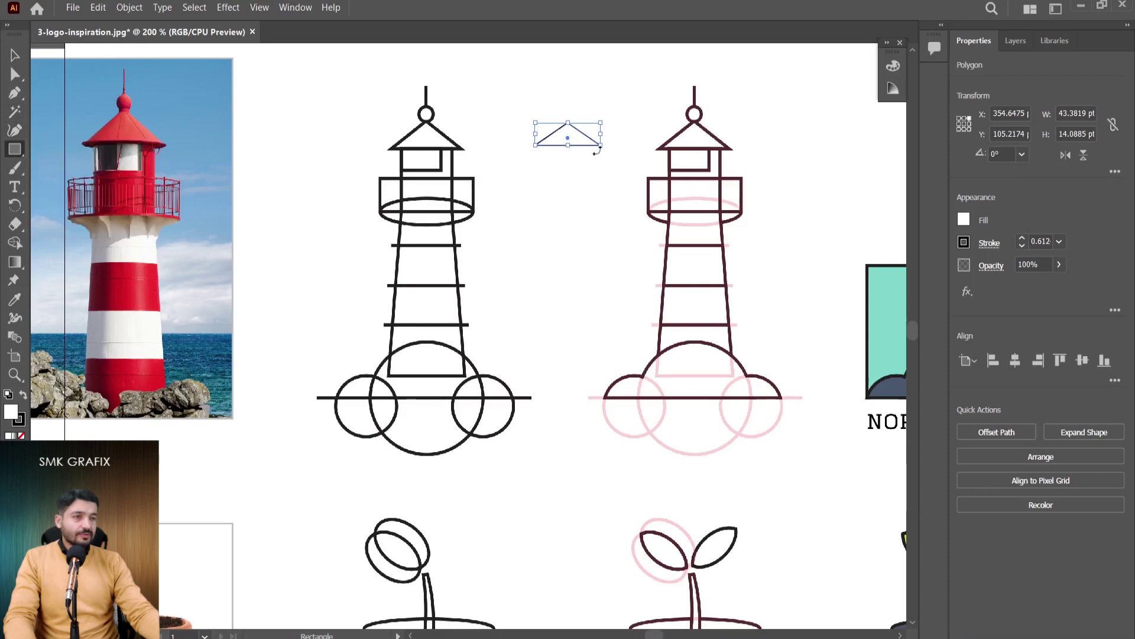
{"action": "left_click_drag", "start_coordinate": [543, 156], "coordinate": [615, 374]}
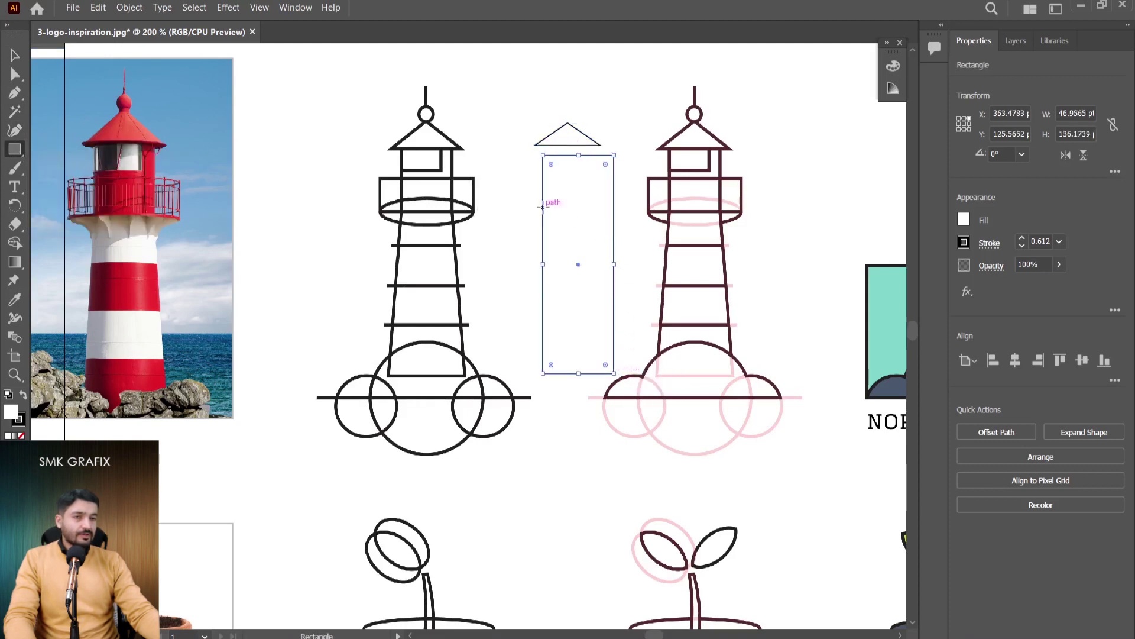
- Add anchor points to both tower sides and pull the top corners inward to taper it
{"action": "left_click", "coordinate": [13, 94]}
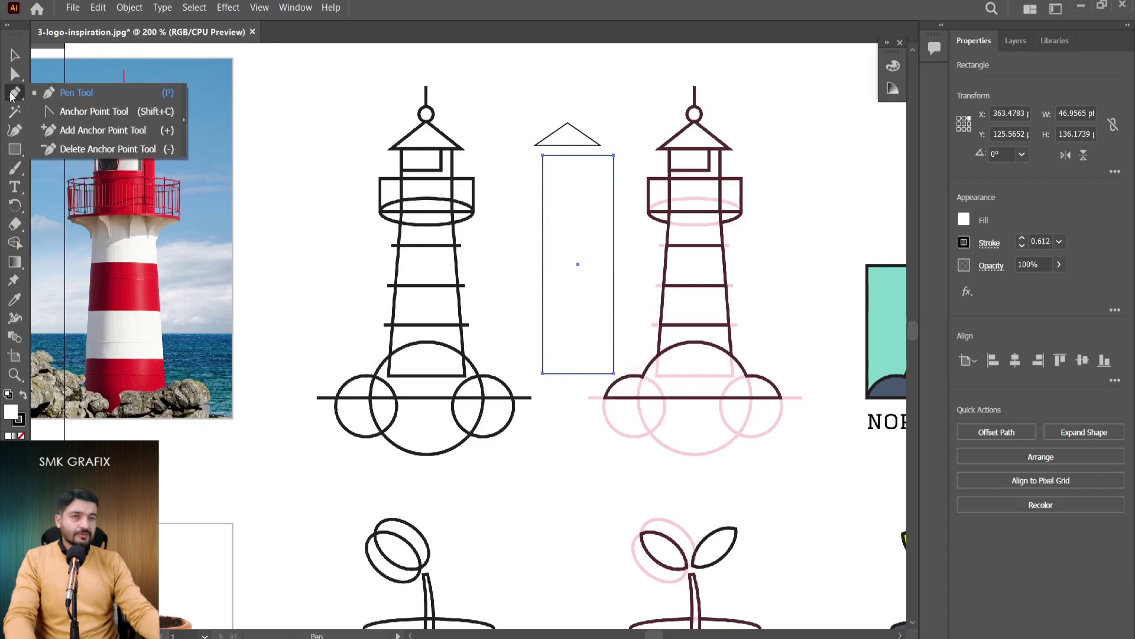
{"action": "left_click", "coordinate": [103, 130]}
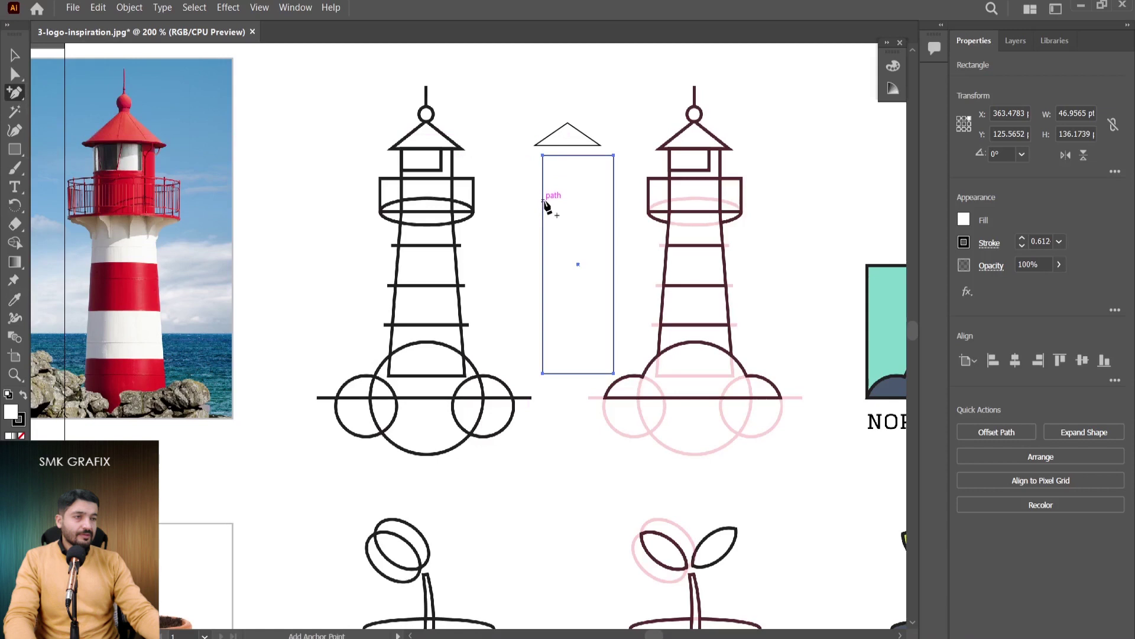
{"action": "left_click", "coordinate": [543, 201]}
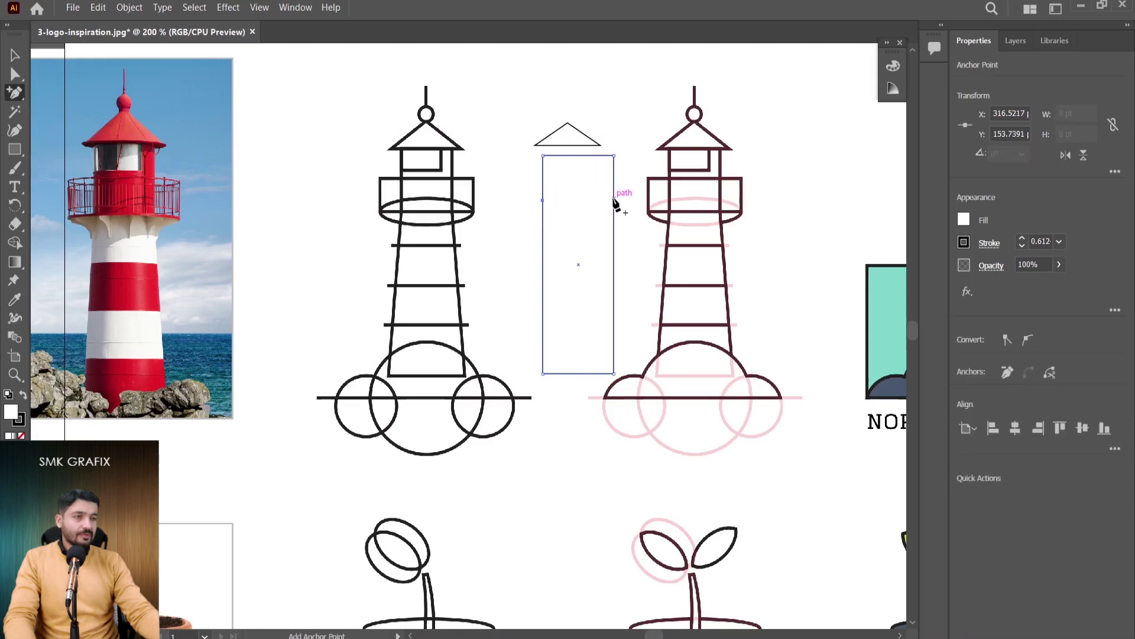
{"action": "left_click", "coordinate": [613, 199]}
{"action": "left_click", "coordinate": [14, 74]}
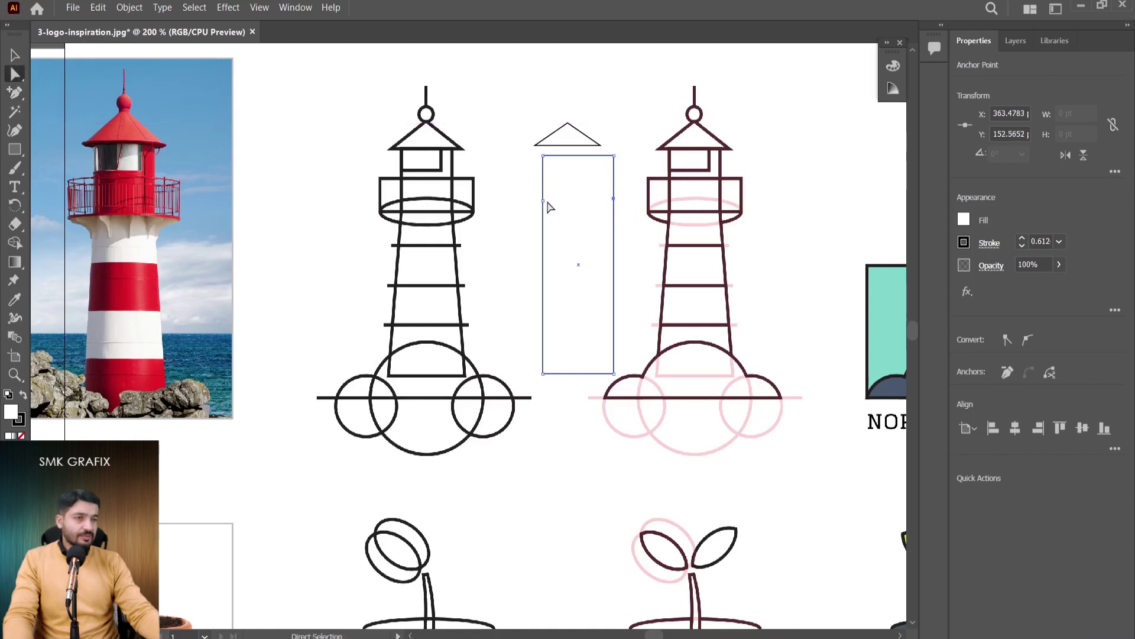
{"action": "left_click_drag", "start_coordinate": [547, 202], "coordinate": [603, 200]}
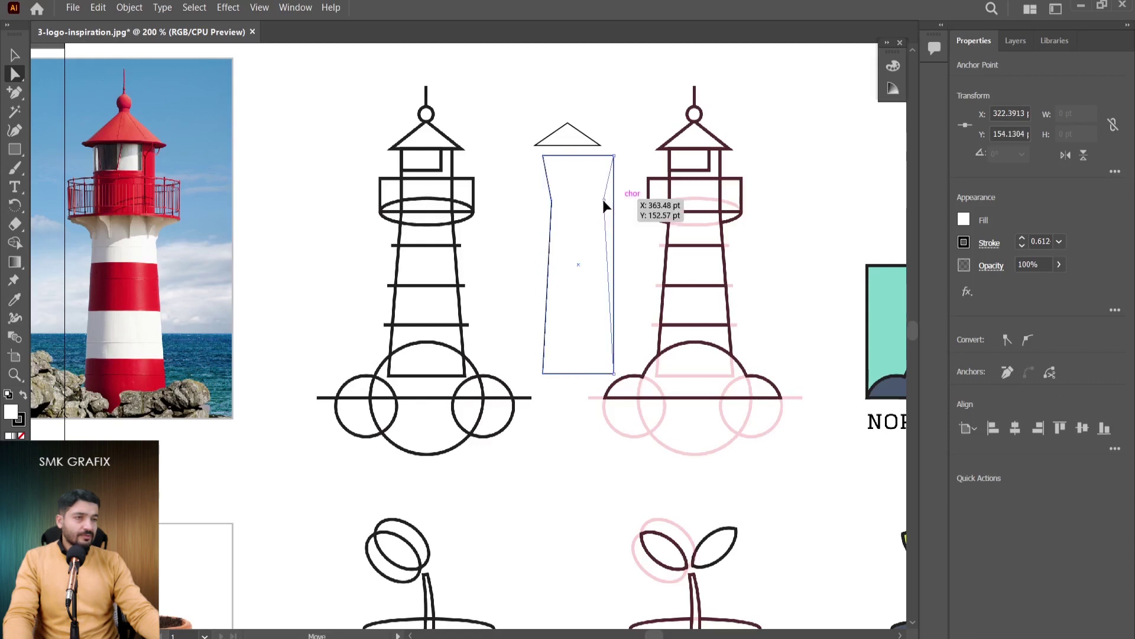
{"action": "left_click_drag", "start_coordinate": [603, 200], "coordinate": [603, 199]}
{"action": "left_click_drag", "start_coordinate": [613, 158], "coordinate": [551, 156]}
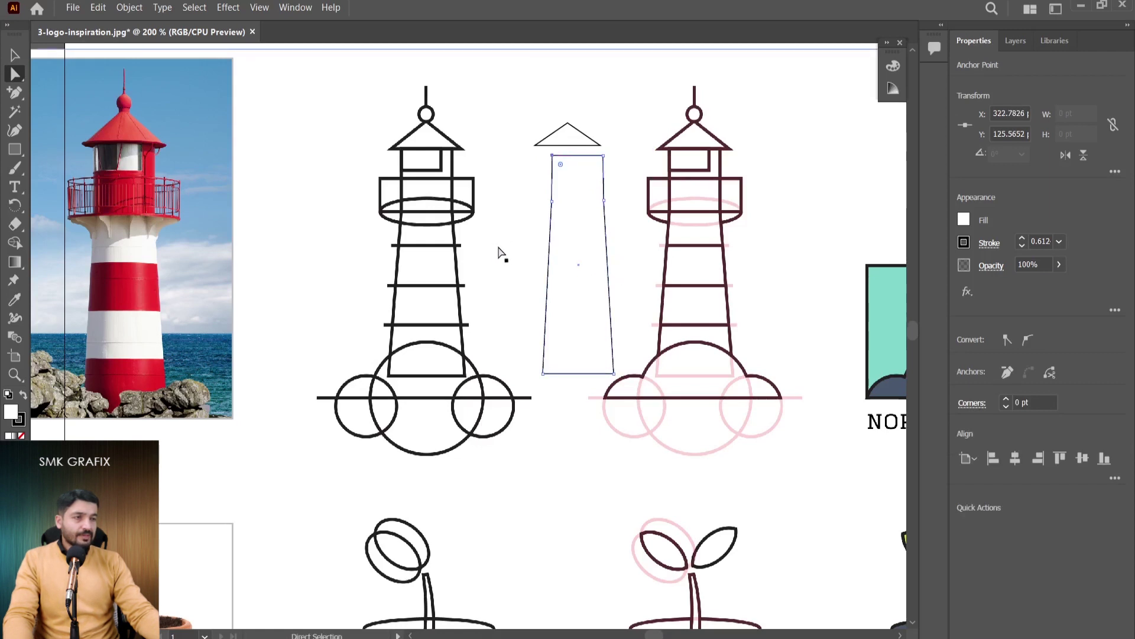
- Draw a wide rectangular gallery band across the tower top and an ellipse below it
{"action": "left_click", "coordinate": [14, 149]}
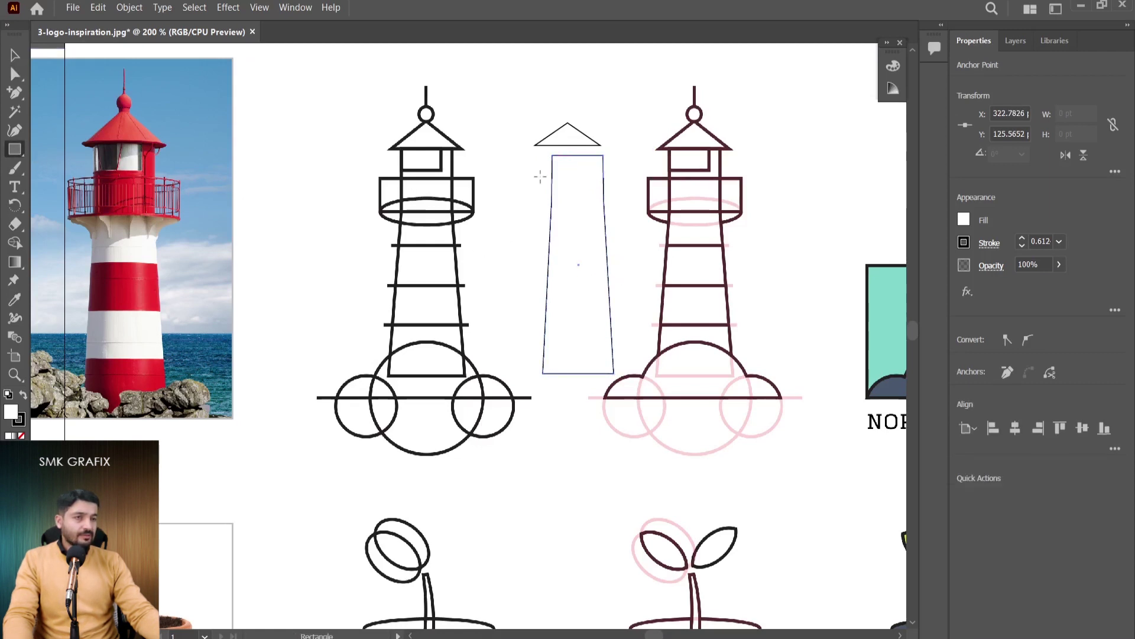
{"action": "left_click_drag", "start_coordinate": [540, 177], "coordinate": [613, 204]}
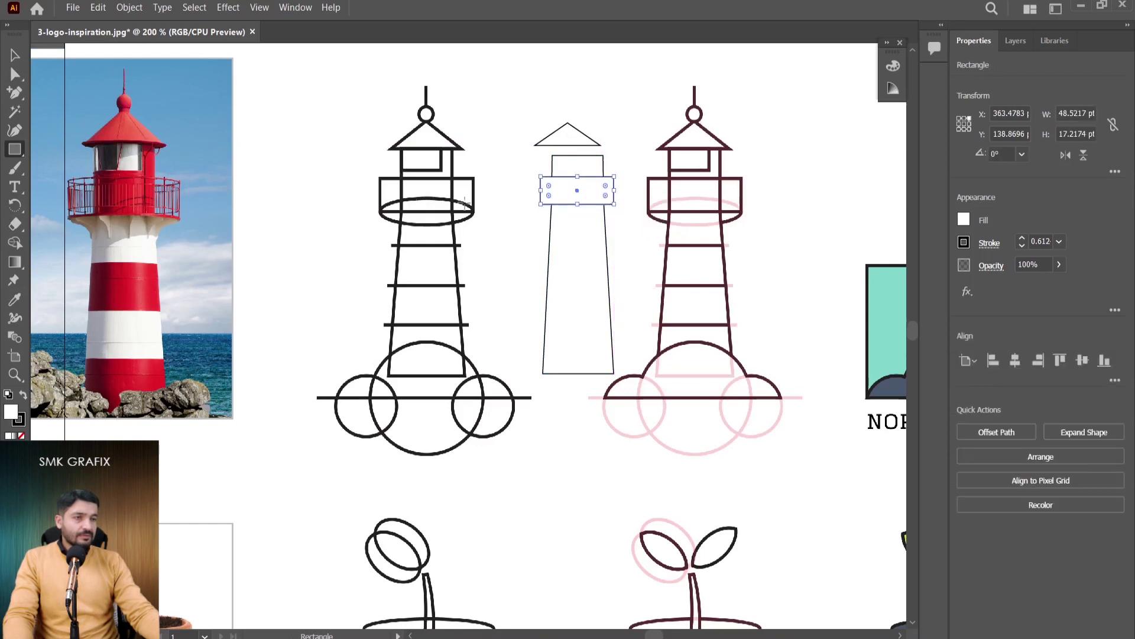
{"action": "left_click", "coordinate": [12, 155]}
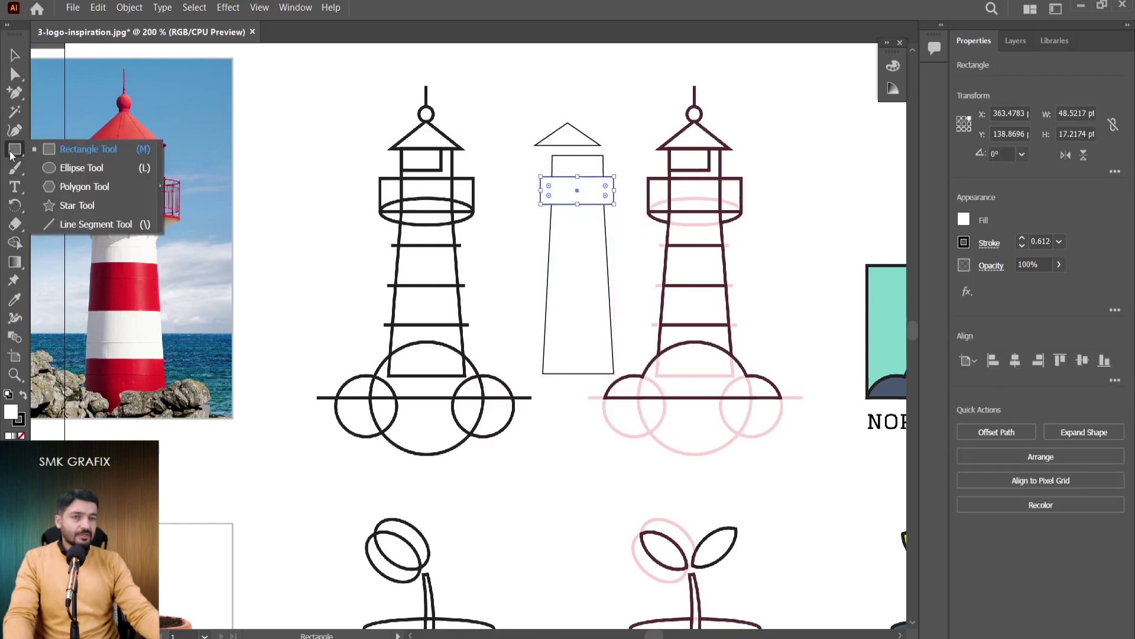
{"action": "left_click", "coordinate": [81, 167]}
{"action": "left_click_drag", "start_coordinate": [531, 214], "coordinate": [615, 233]}
- Move the ellipse onto the band's lower edge and narrow it to the band's width
{"action": "key", "text": "v"}
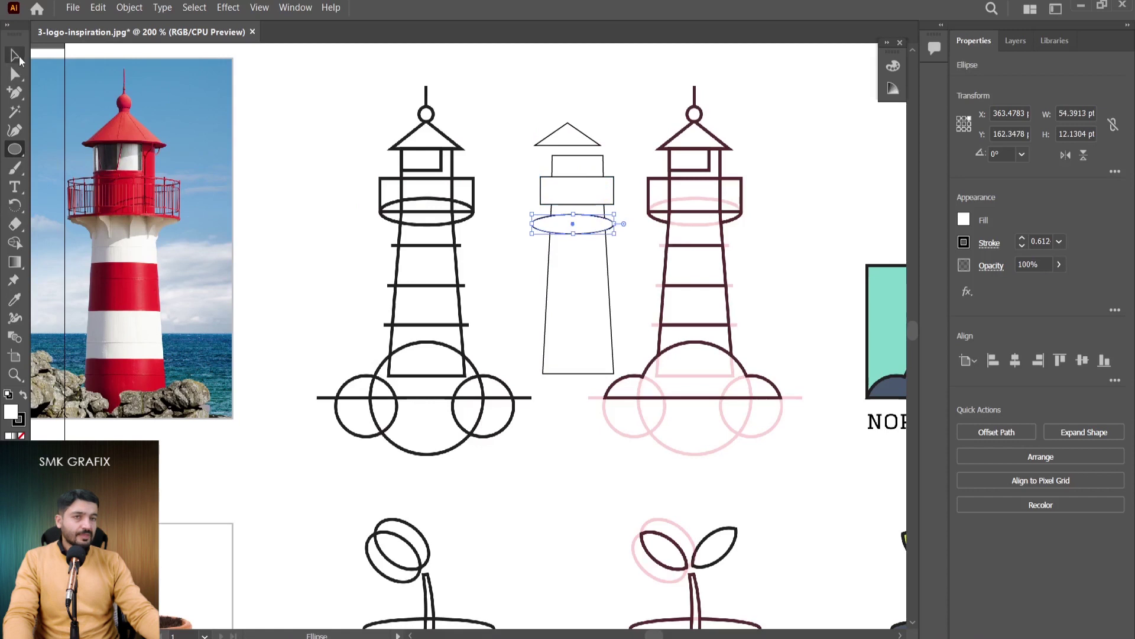
{"action": "left_click_drag", "start_coordinate": [551, 218], "coordinate": [562, 197]}
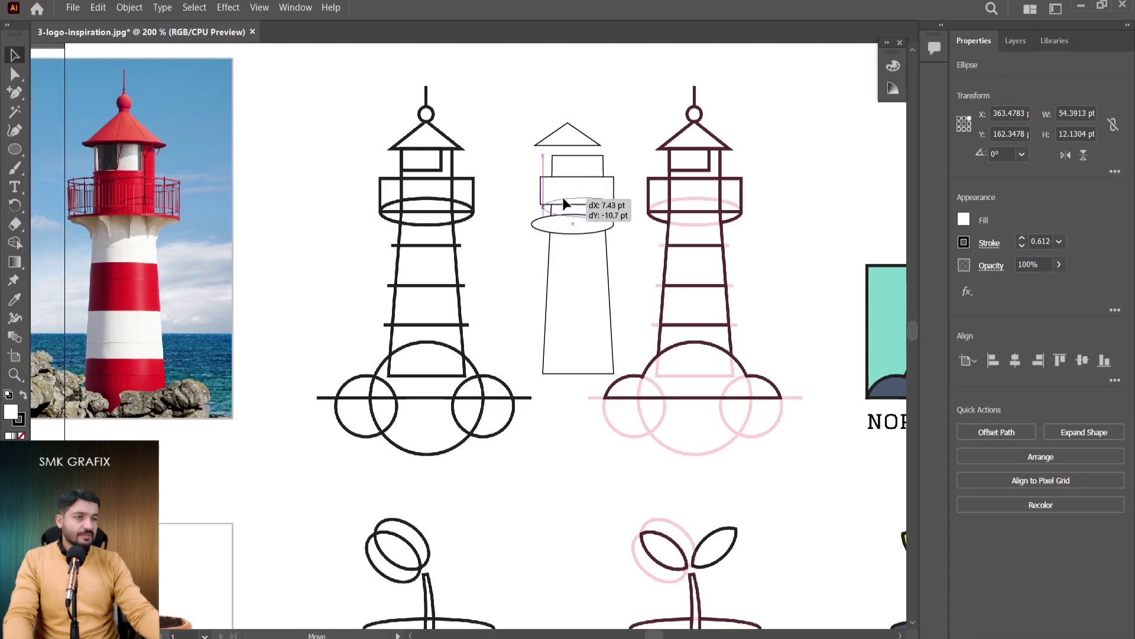
{"action": "scroll", "coordinate": [562, 197], "scroll_direction": "up", "scroll_amount": 5}
{"action": "scroll", "coordinate": [485, 218], "scroll_direction": "up", "scroll_amount": 2}
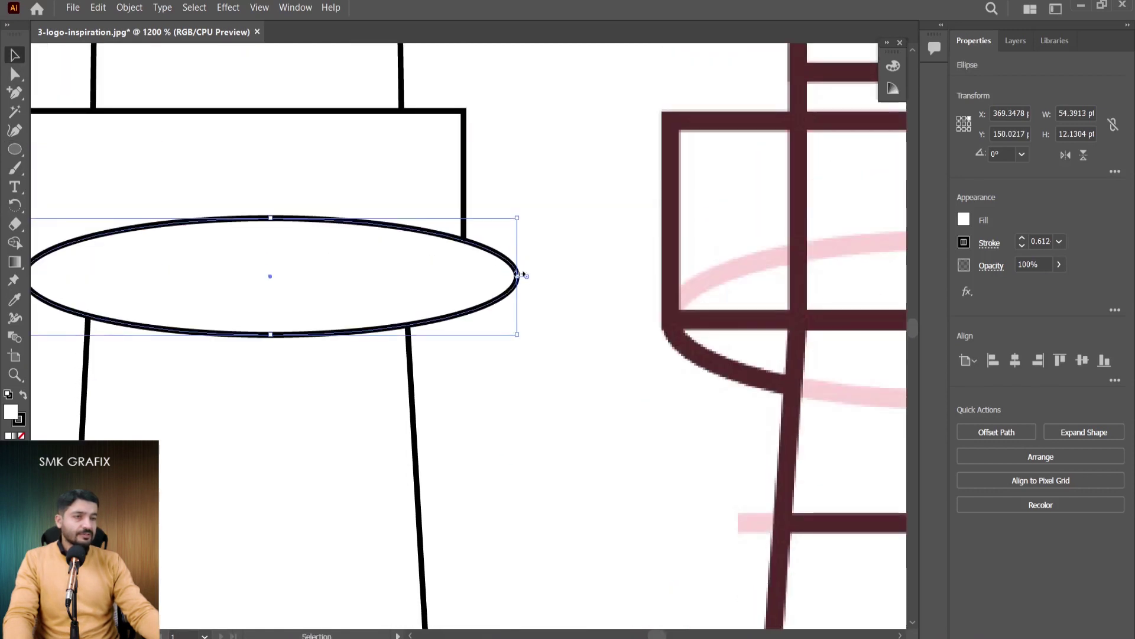
{"action": "left_click_drag", "start_coordinate": [524, 275], "coordinate": [466, 275]}
{"action": "scroll", "coordinate": [489, 317], "scroll_direction": "down", "scroll_amount": 2}
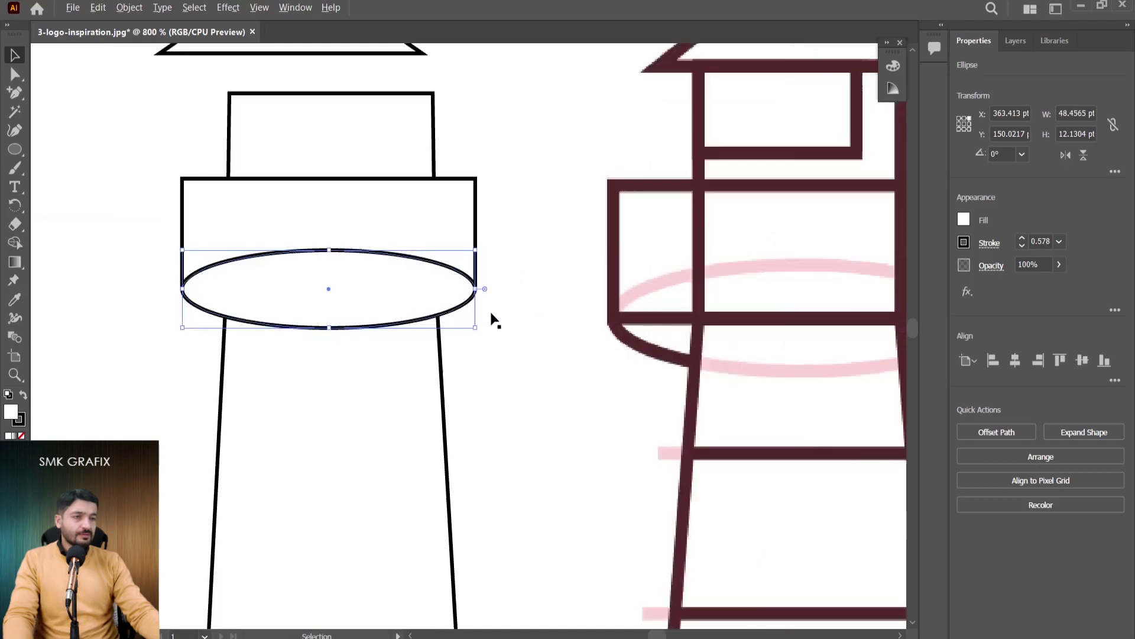
{"action": "scroll", "coordinate": [257, 404], "scroll_direction": "down", "scroll_amount": 1}
{"action": "scroll", "coordinate": [257, 404], "scroll_direction": "down", "scroll_amount": 4}
{"action": "scroll", "coordinate": [347, 383], "scroll_direction": "down", "scroll_amount": 1}
{"action": "scroll", "coordinate": [342, 416], "scroll_direction": "down", "scroll_amount": 1}
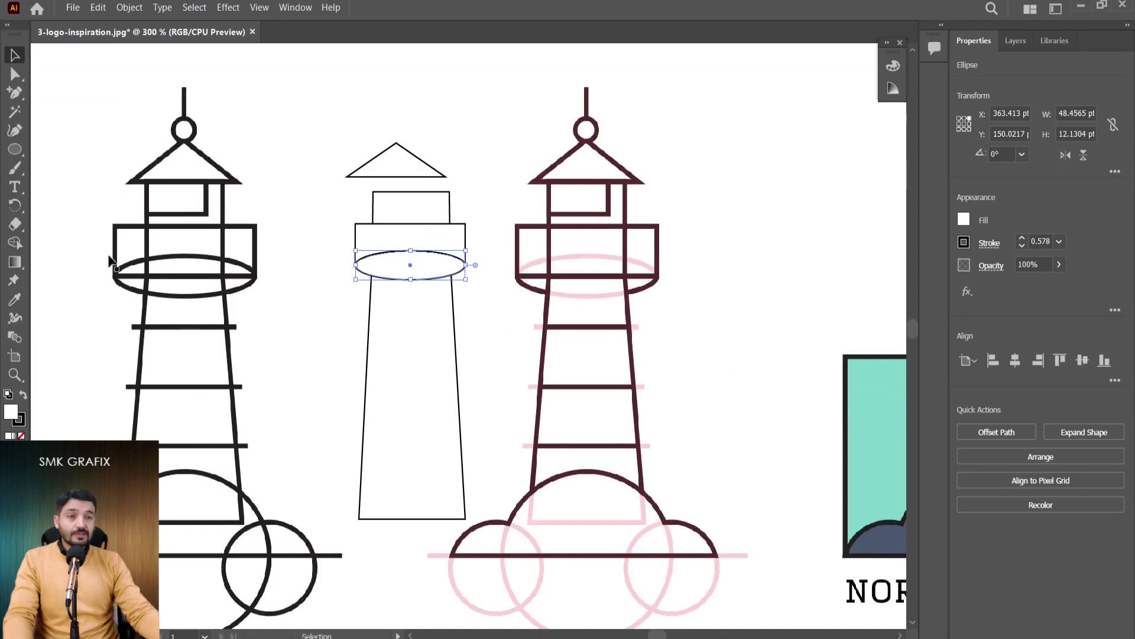
- Draw a horizontal line across the tower and place a copy further down as stripes
{"action": "left_click", "coordinate": [15, 149]}
{"action": "left_click_drag", "start_coordinate": [355, 307], "coordinate": [451, 307]}
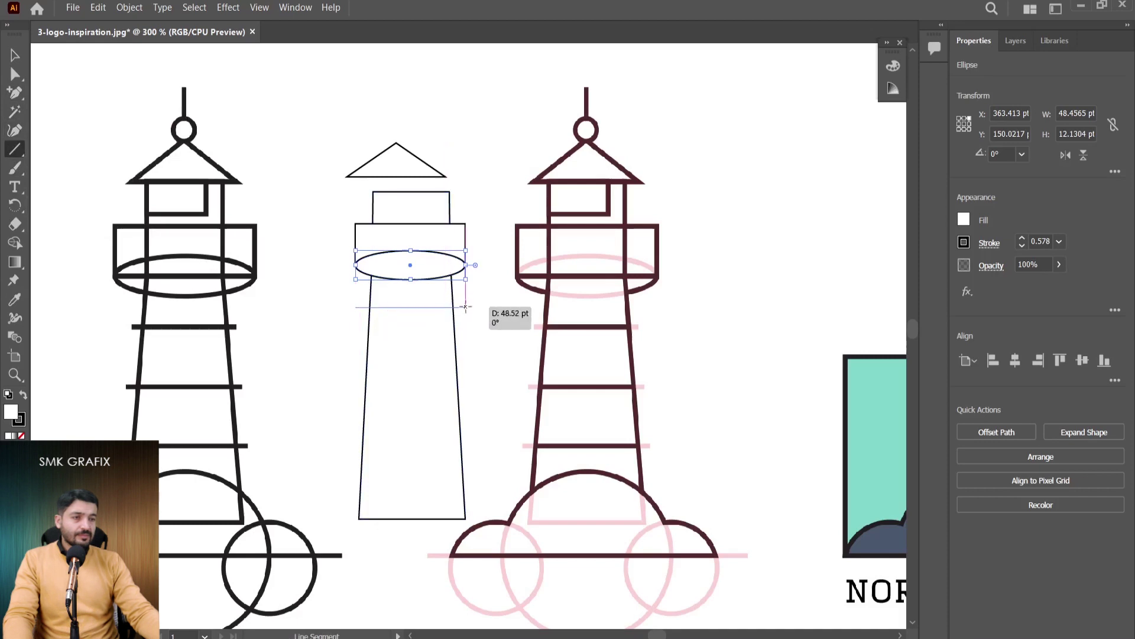
{"action": "left_click_drag", "start_coordinate": [451, 307], "coordinate": [466, 307]}
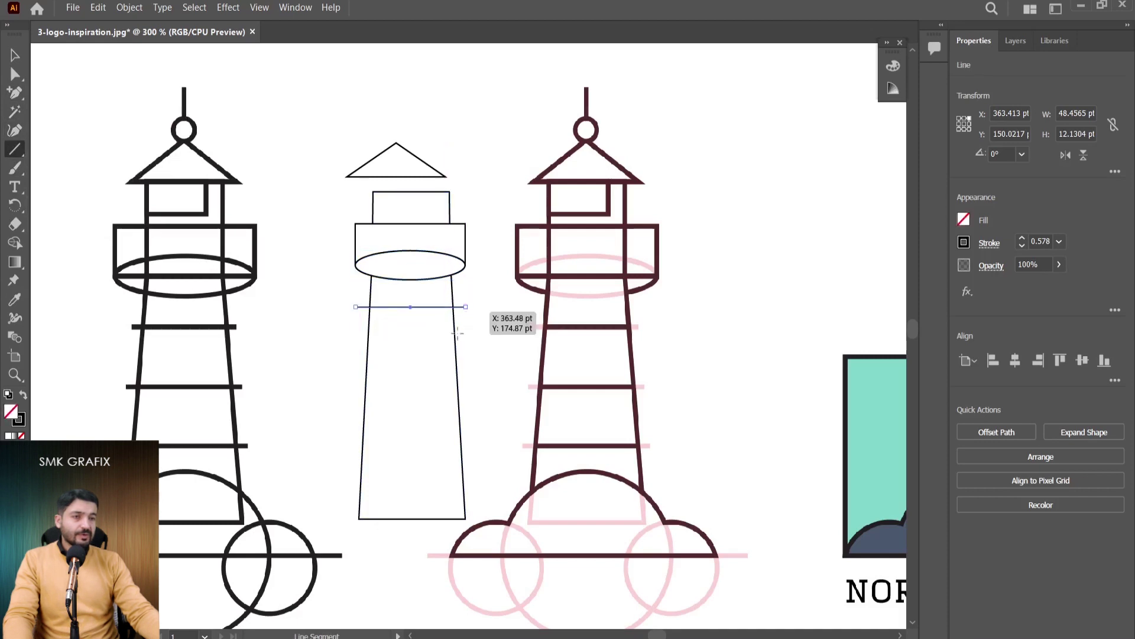
{"action": "left_click", "coordinate": [15, 54]}
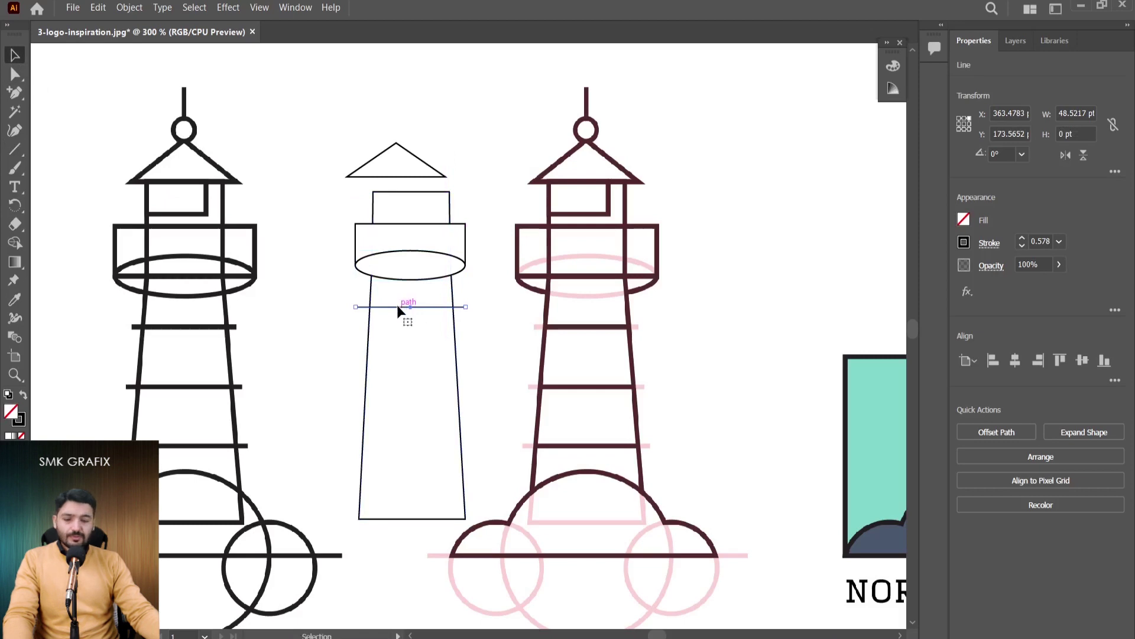
{"action": "left_click_drag", "start_coordinate": [398, 307], "coordinate": [404, 445]}
{"action": "scroll", "coordinate": [495, 481], "scroll_direction": "down", "scroll_amount": 1, "text": "alt"}
{"action": "scroll", "coordinate": [495, 482], "scroll_direction": "down", "scroll_amount": 2}
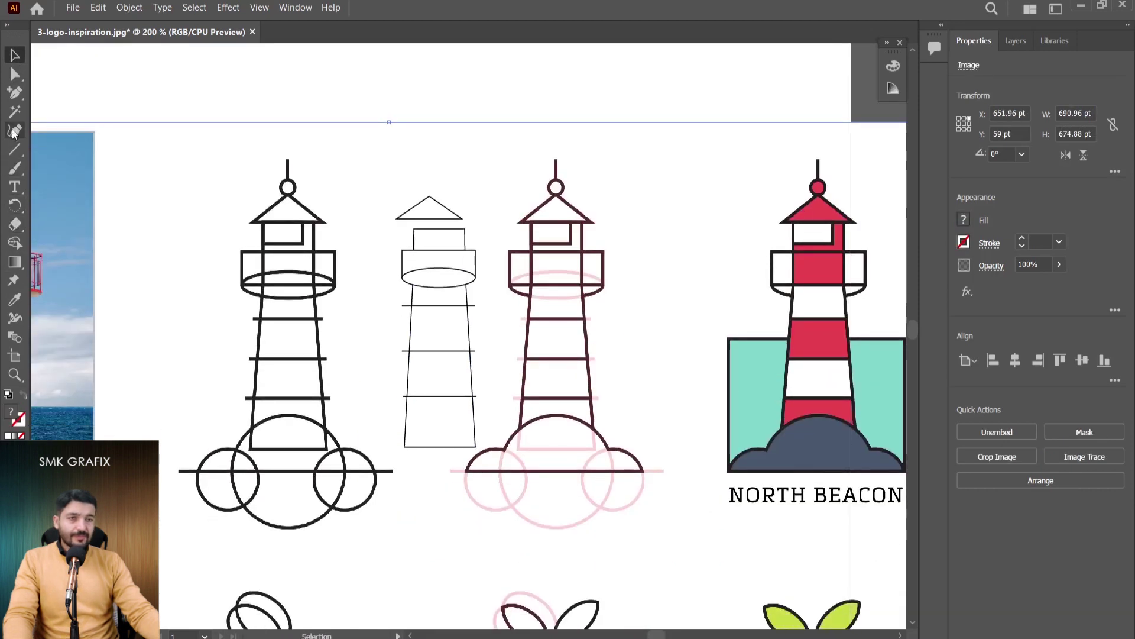
- Draw a large circle with a black stroke centred beneath the tower
{"action": "left_click_drag", "start_coordinate": [14, 149], "coordinate": [46, 167]}
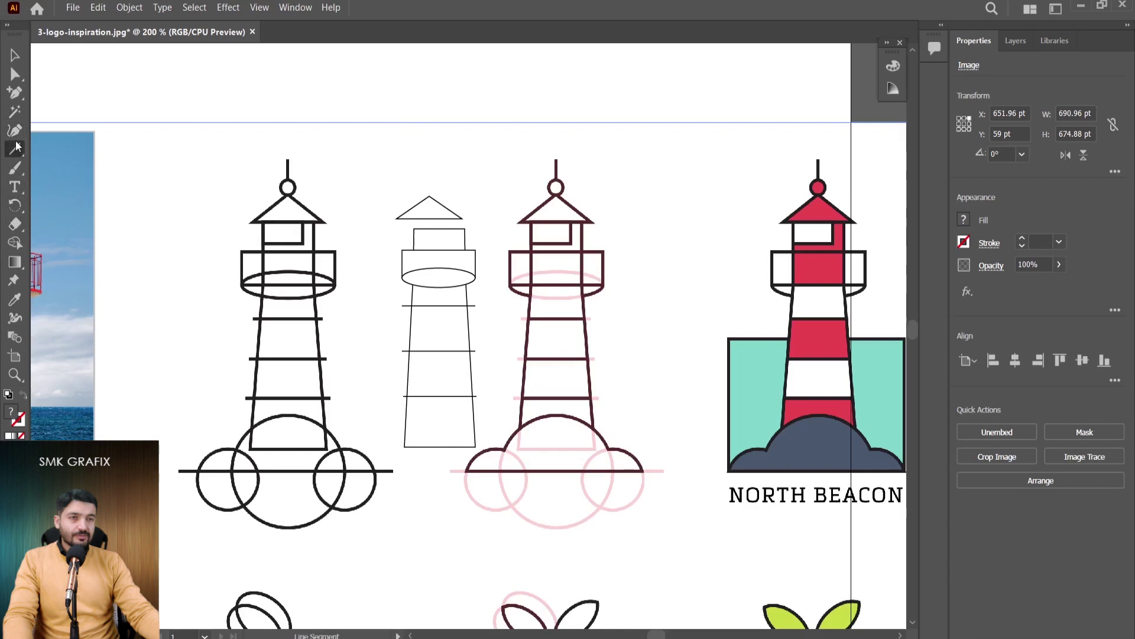
{"action": "left_click", "coordinate": [46, 168]}
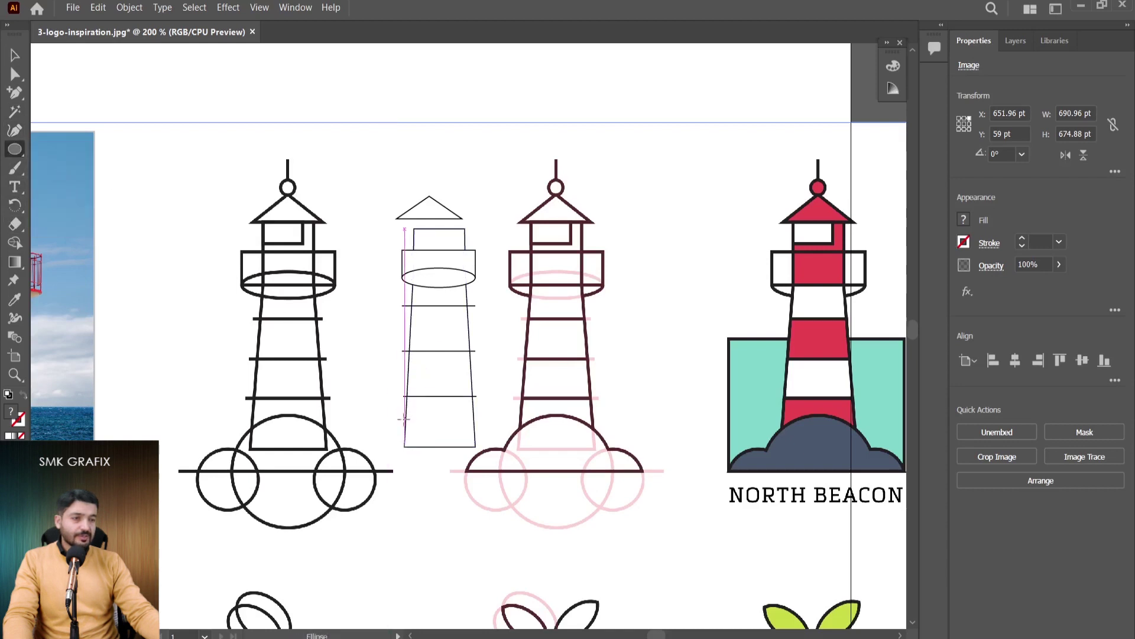
{"action": "left_click_drag", "start_coordinate": [404, 427], "coordinate": [513, 532]}
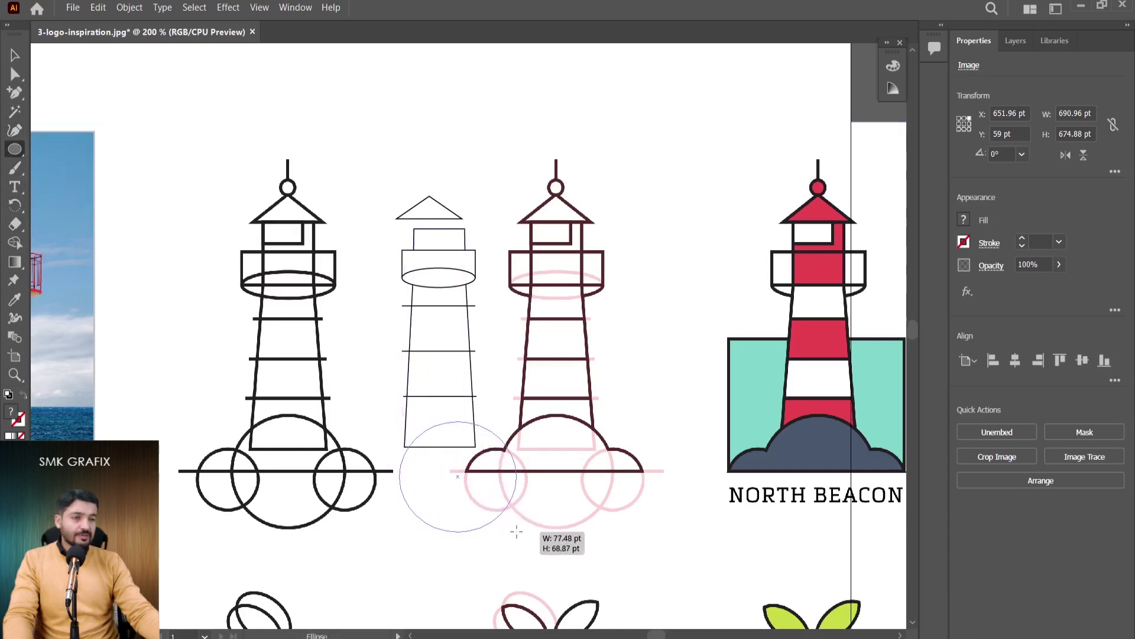
{"action": "left_click_drag", "start_coordinate": [513, 533], "coordinate": [514, 533]}
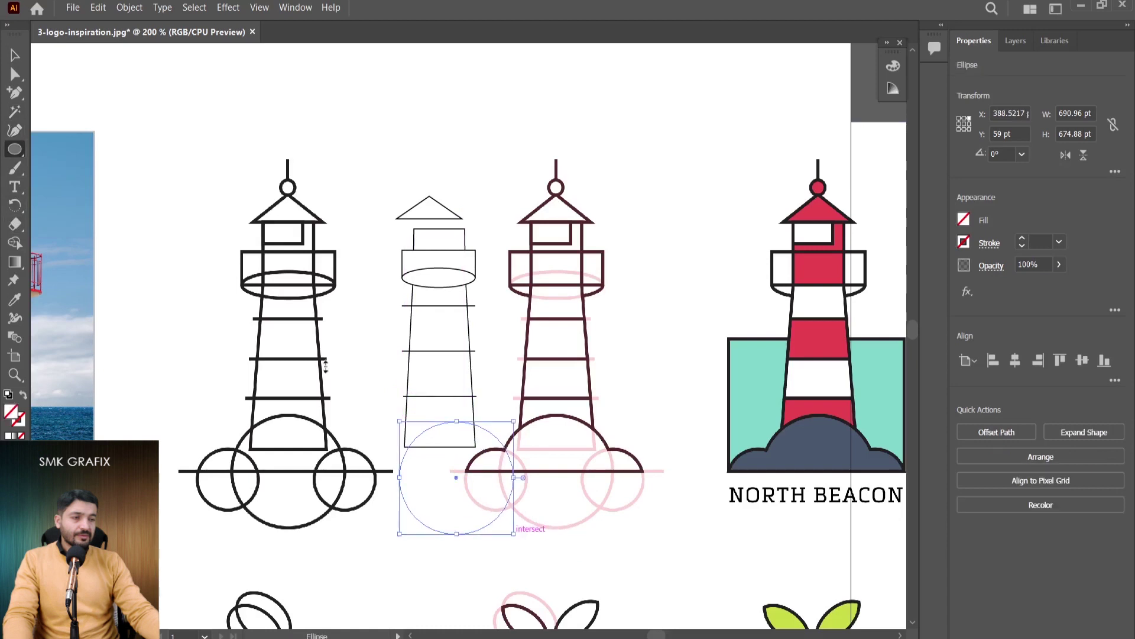
{"action": "key", "text": "v"}
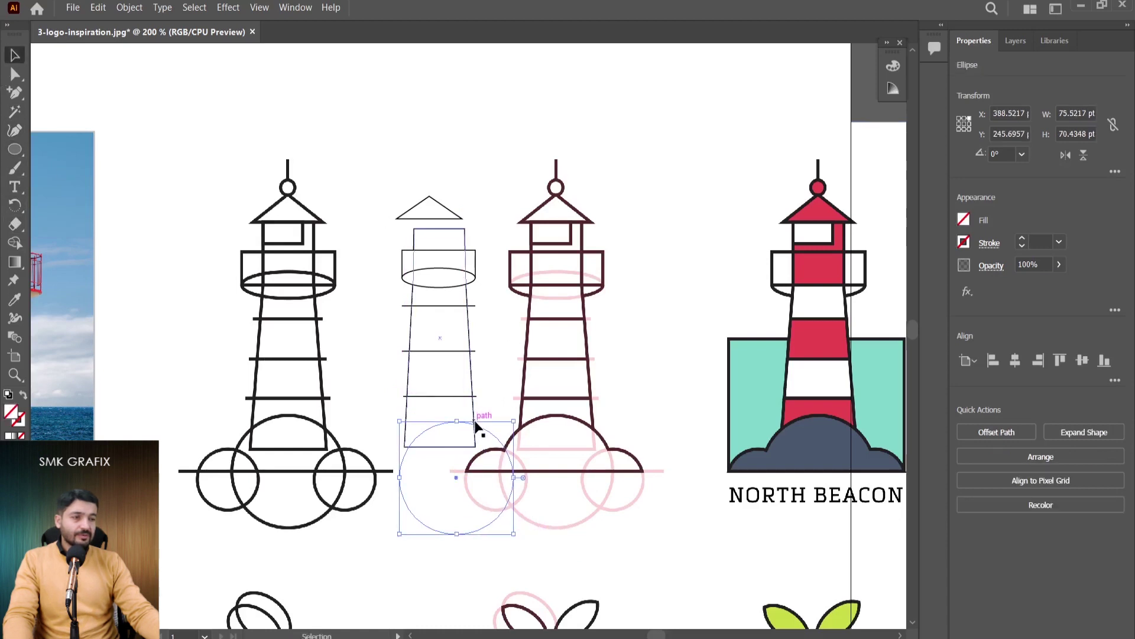
{"action": "mouse_move", "coordinate": [475, 414]}
{"action": "left_mouse_down"}
{"action": "mouse_move", "coordinate": [449, 418]}
{"action": "mouse_move", "coordinate": [473, 421]}
{"action": "left_mouse_up"}
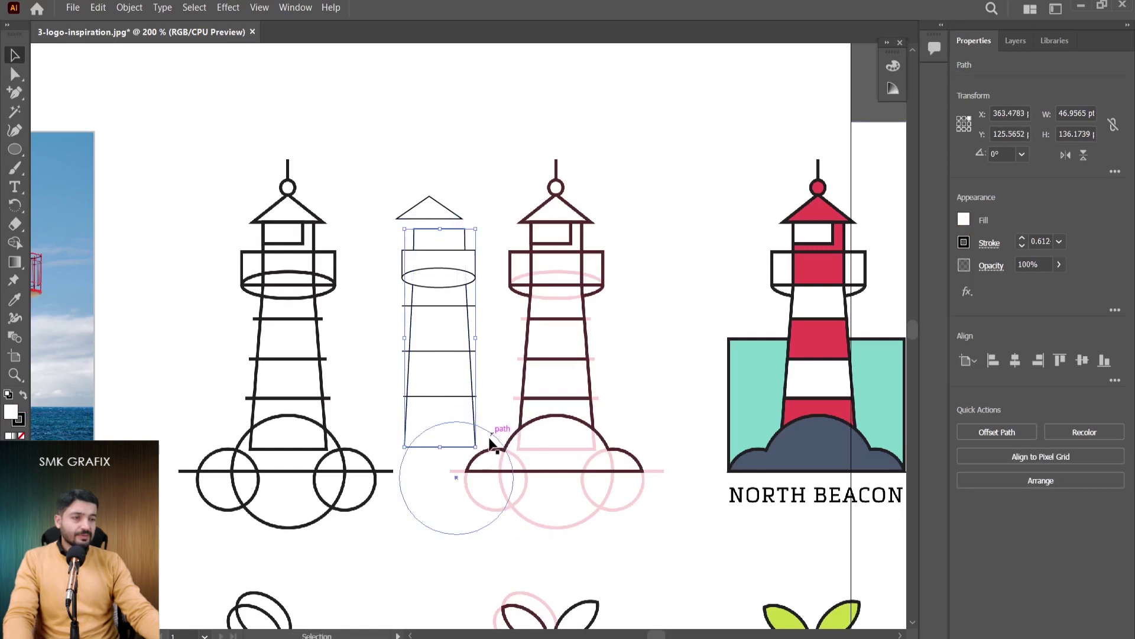
{"action": "left_click", "coordinate": [489, 444]}
{"action": "left_click", "coordinate": [19, 417]}
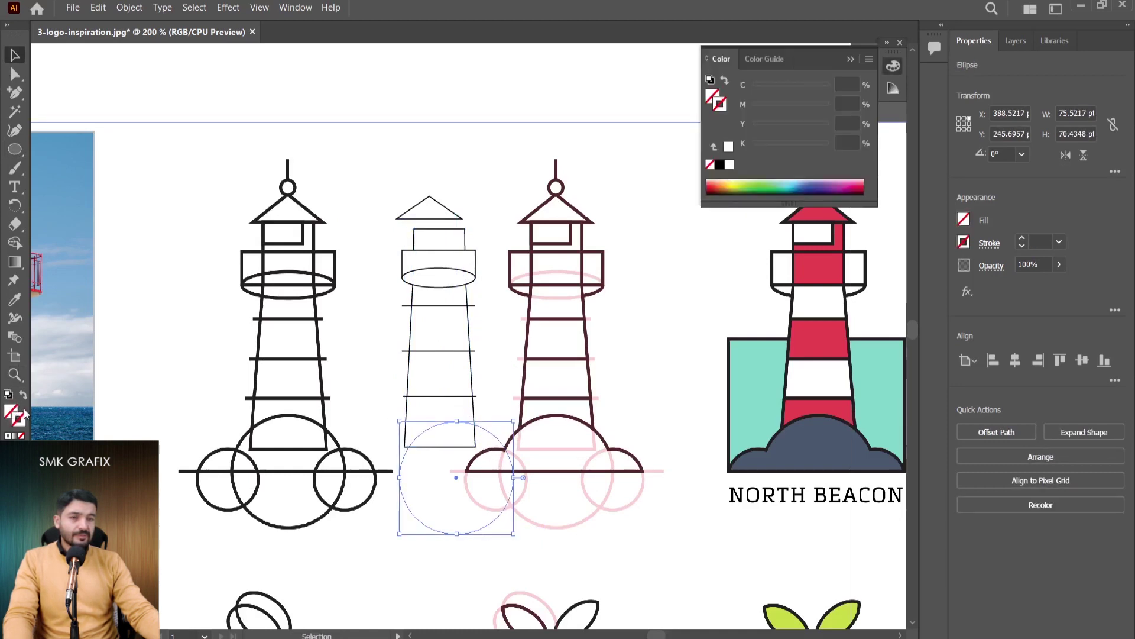
{"action": "left_click", "coordinate": [719, 166]}
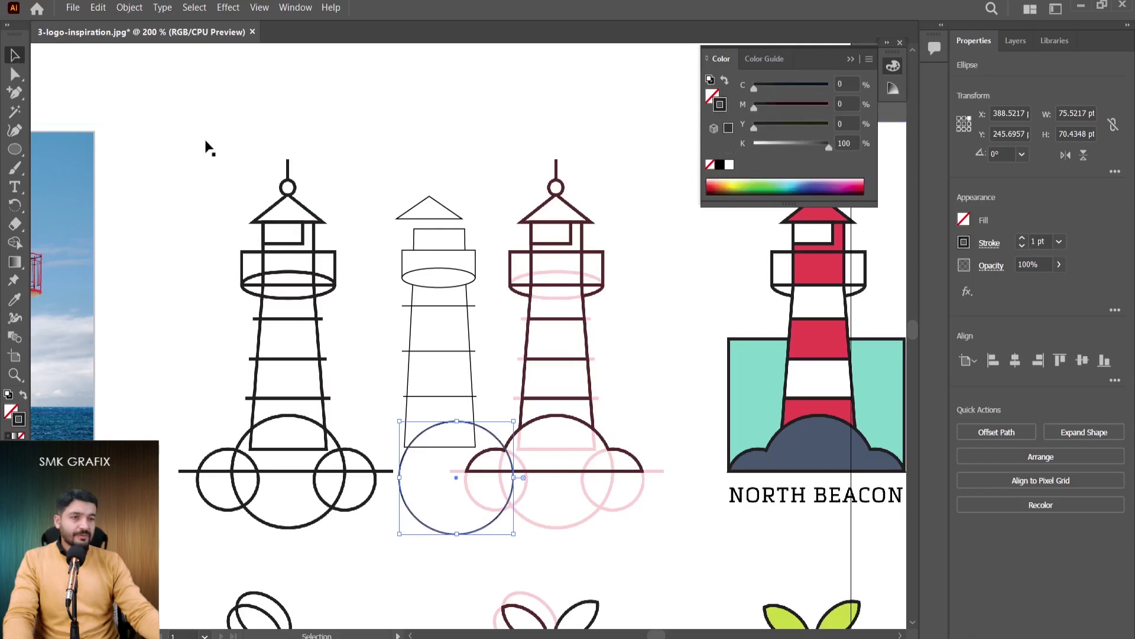
{"action": "left_click_drag", "start_coordinate": [481, 430], "coordinate": [464, 421]}
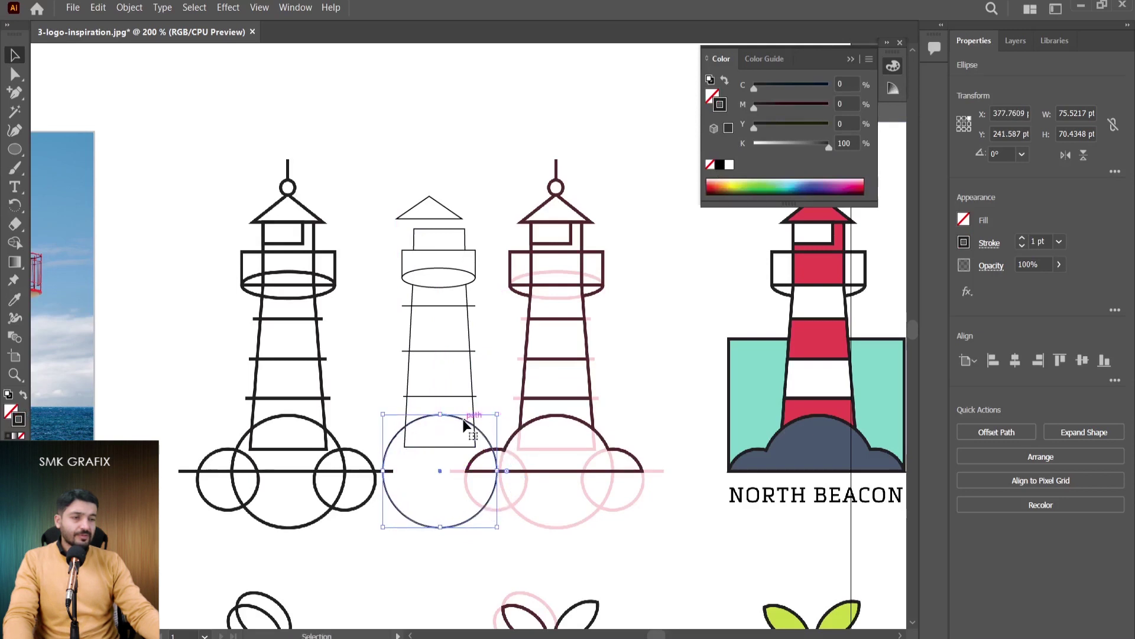
- Add half-size copies of the circle overlapping each side of the base
{"action": "left_click_drag", "start_coordinate": [478, 431], "coordinate": [537, 438]}
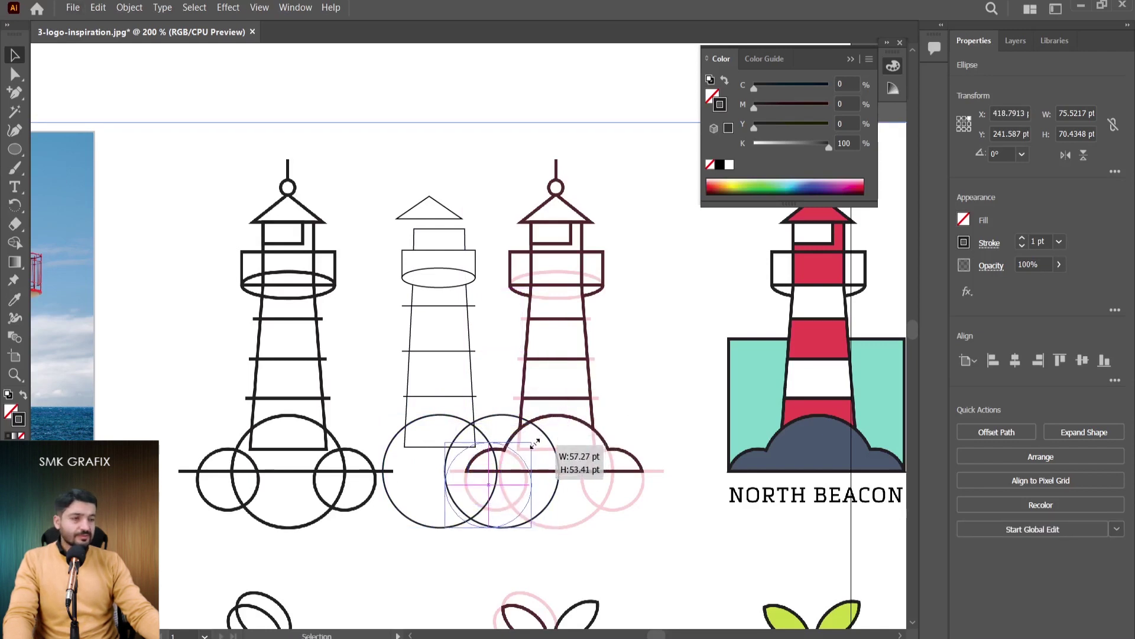
{"action": "left_click_drag", "start_coordinate": [537, 439], "coordinate": [385, 446]}
{"action": "left_click_drag", "start_coordinate": [430, 214], "coordinate": [440, 223]}
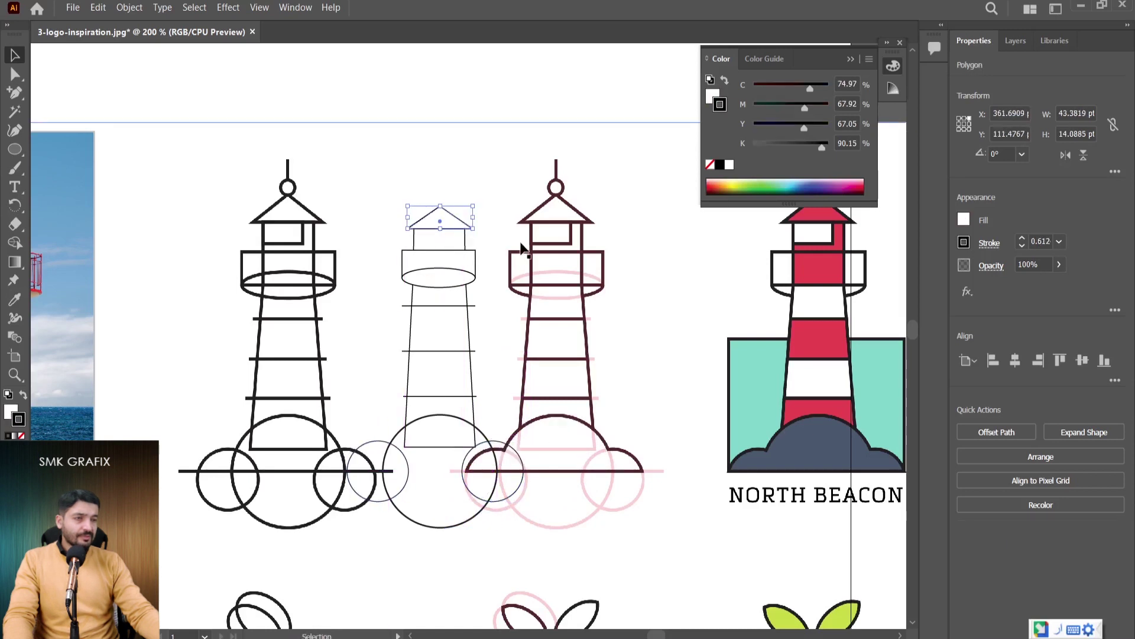
{"action": "scroll", "coordinate": [512, 249], "scroll_direction": "down", "scroll_amount": 1}
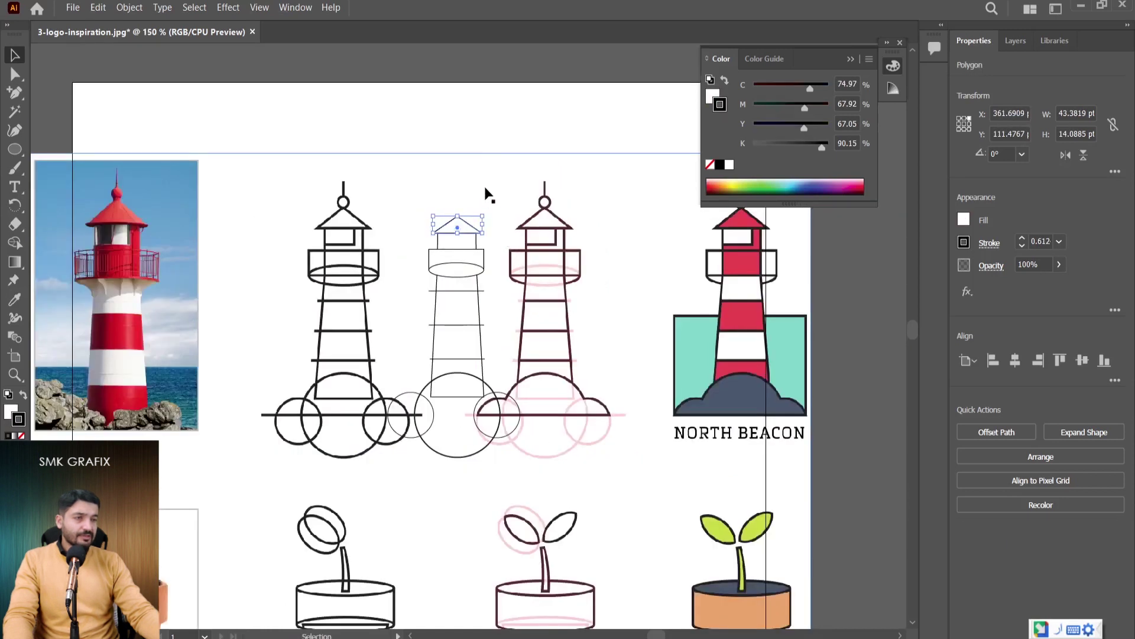
- Undo the accidental image move and lock the <Image> layer in the Layers panel
{"action": "left_click_drag", "start_coordinate": [487, 194], "coordinate": [456, 449]}
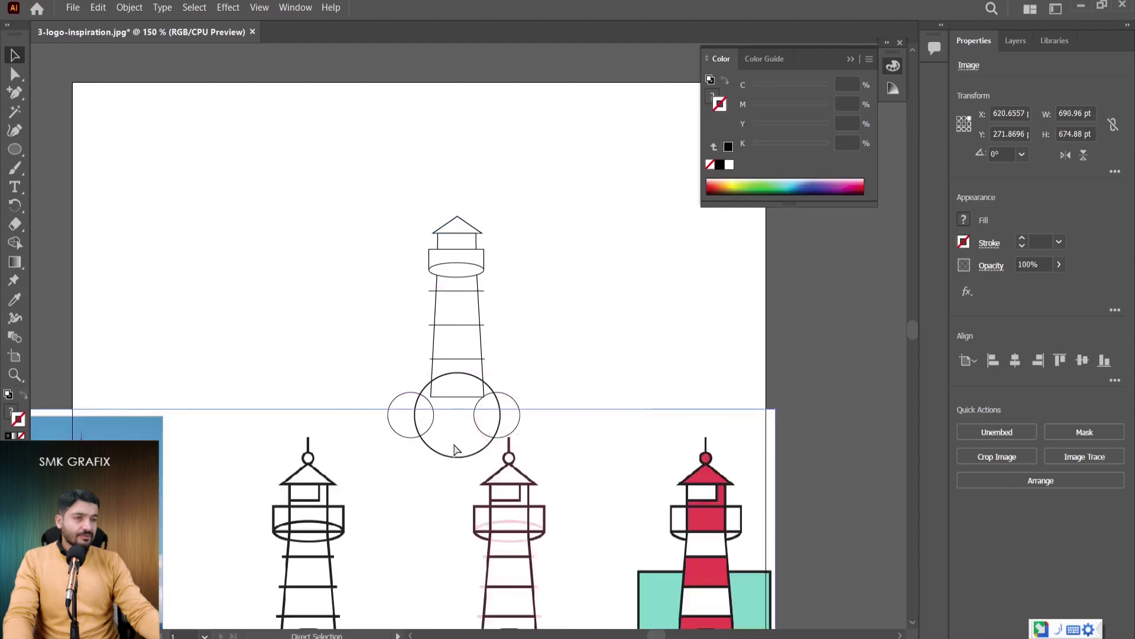
{"action": "key", "text": "ctrl+z"}
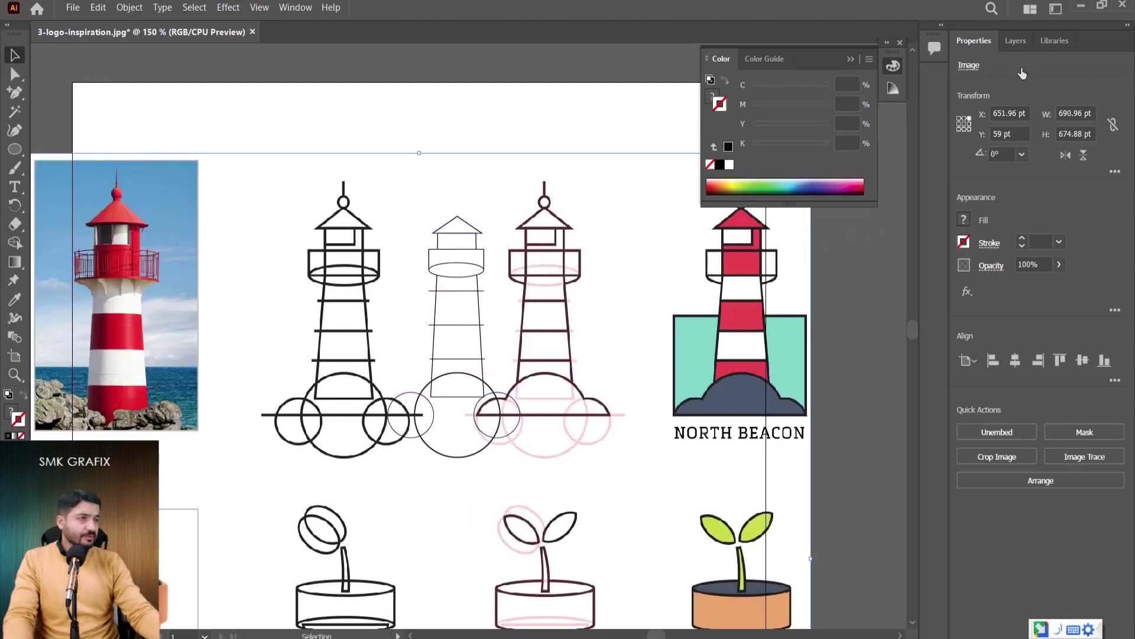
{"action": "left_click", "coordinate": [1023, 40]}
{"action": "left_click", "coordinate": [996, 64]}
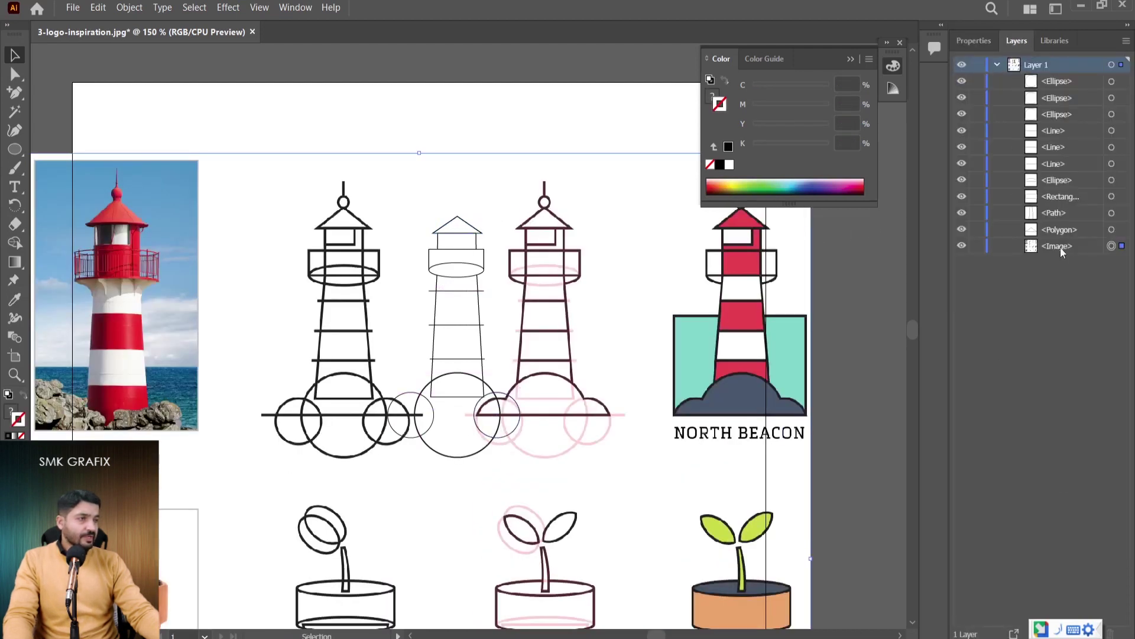
{"action": "left_click", "coordinate": [978, 246]}
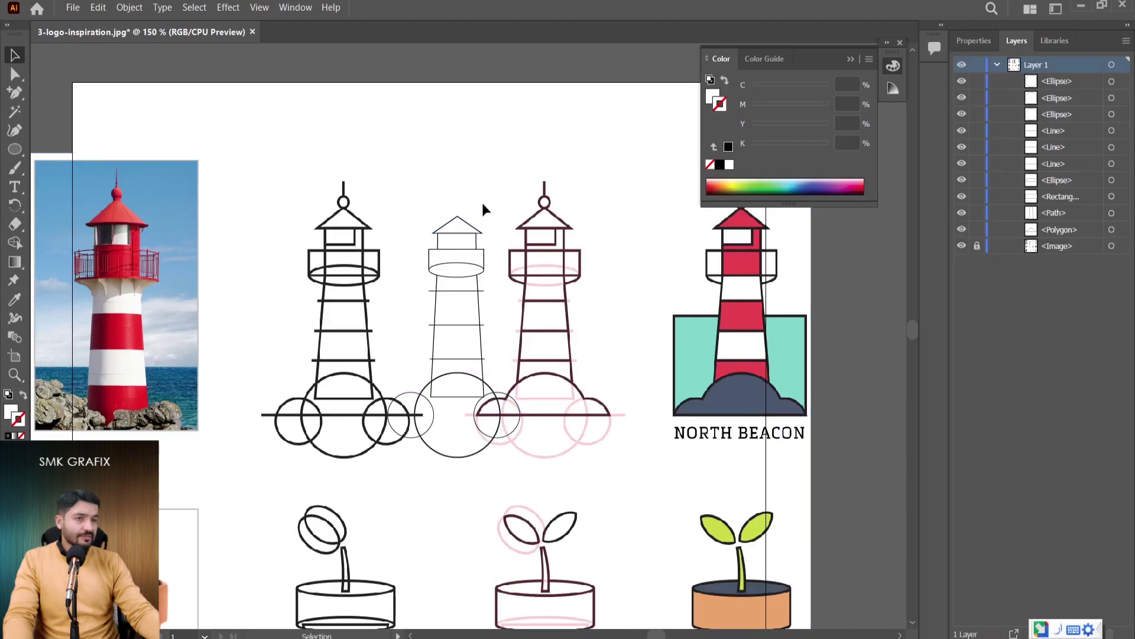
- Move the whole middle lighthouse sketch higher up the artboard
{"action": "left_click_drag", "start_coordinate": [483, 209], "coordinate": [427, 448]}
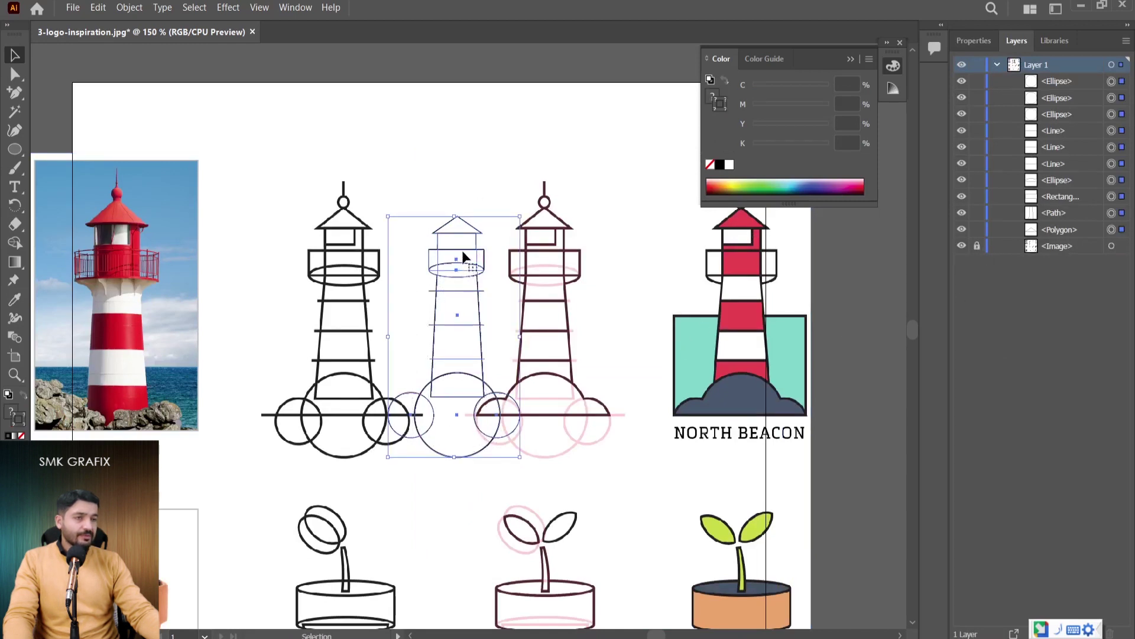
{"action": "left_click_drag", "start_coordinate": [462, 253], "coordinate": [454, 146]}
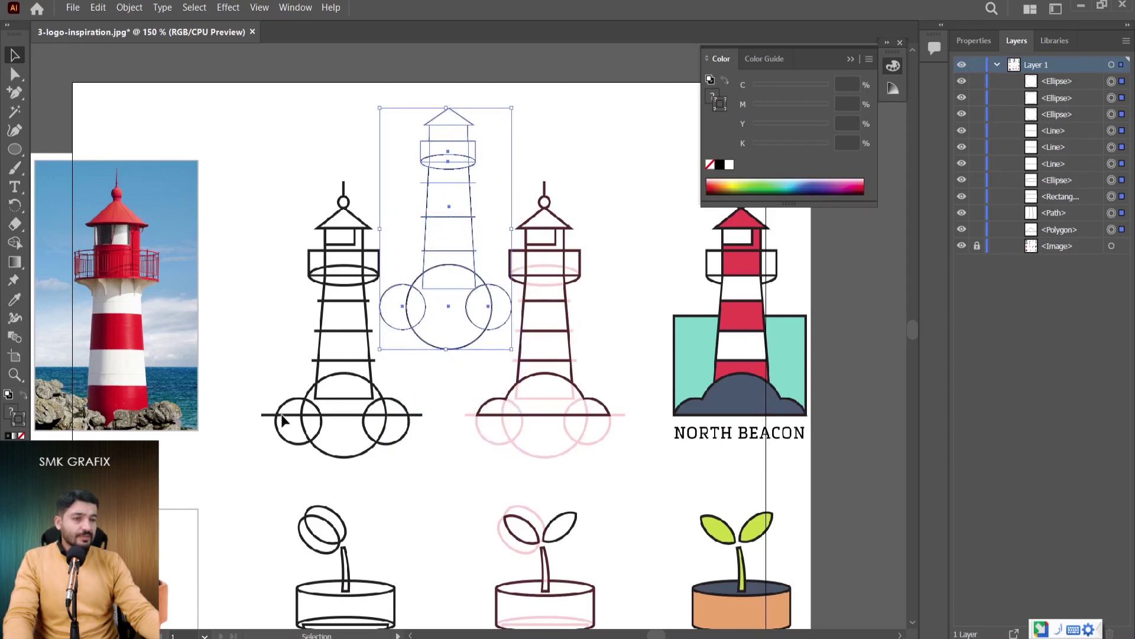
{"action": "left_click", "coordinate": [15, 149]}
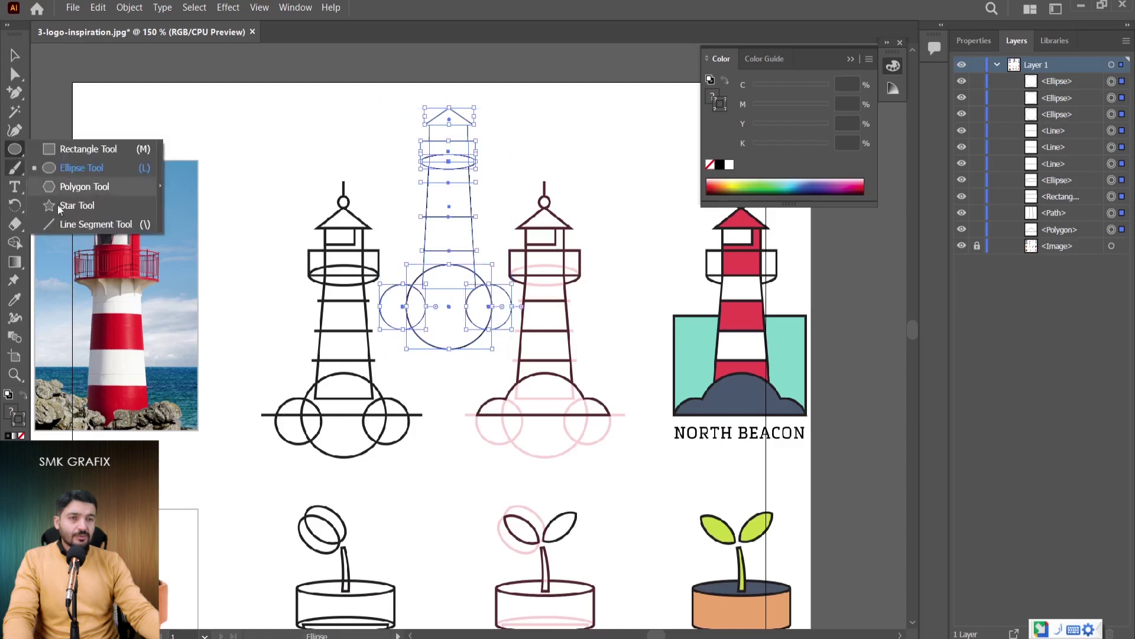
- Add a horizontal ground line through the base circles and thicken all the lighthouse's strokes
{"action": "left_click", "coordinate": [89, 224]}
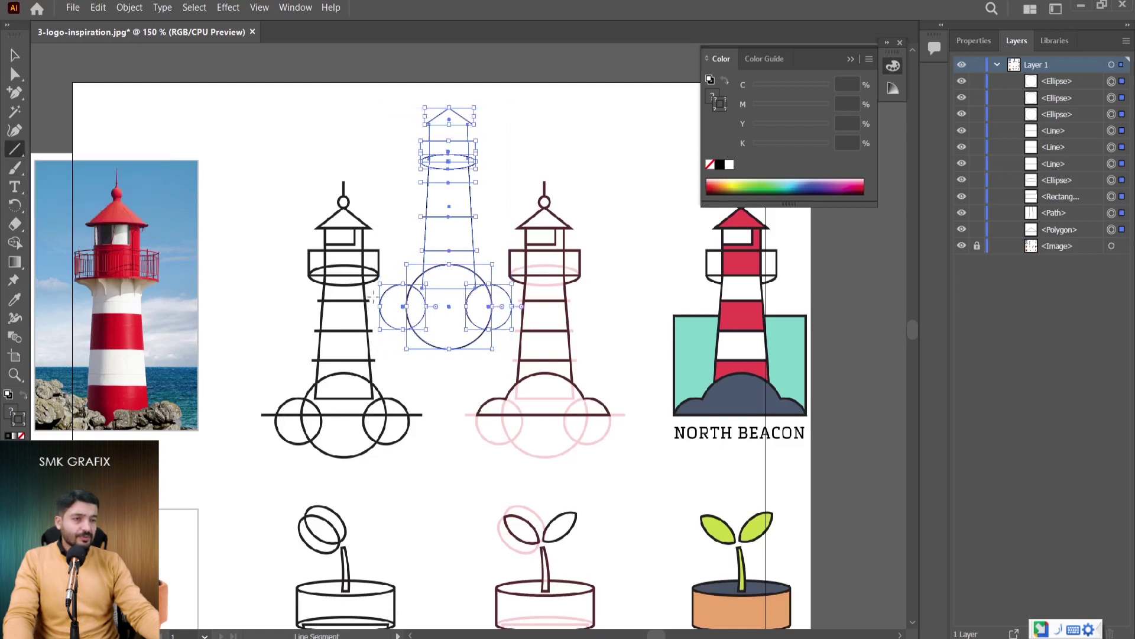
{"action": "left_click_drag", "start_coordinate": [371, 299], "coordinate": [518, 296]}
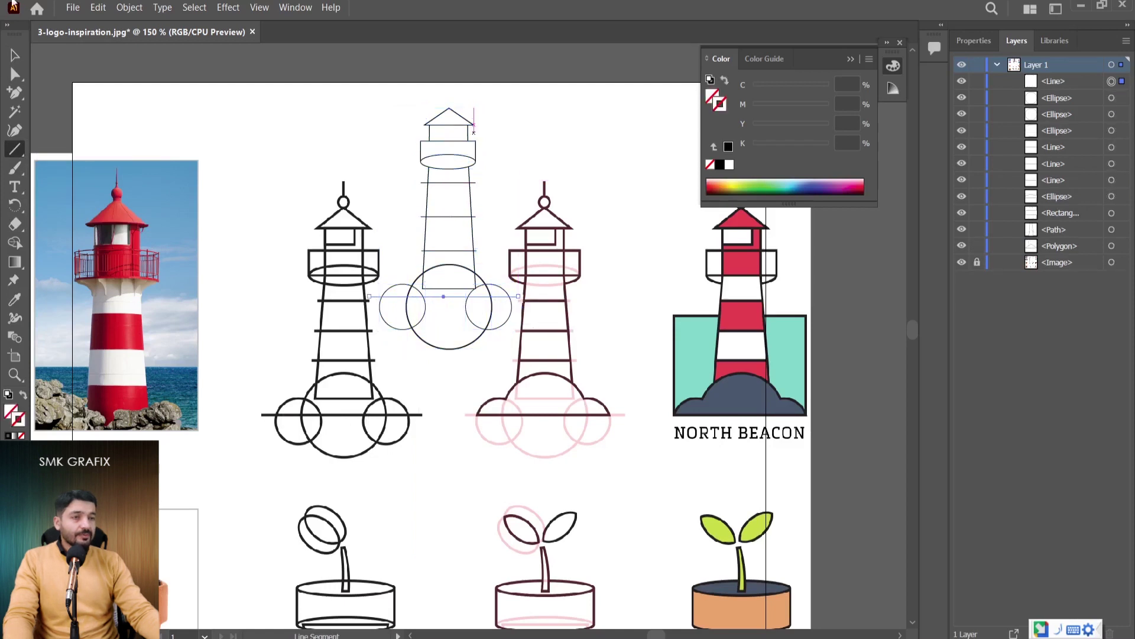
{"action": "left_click", "coordinate": [14, 55]}
{"action": "left_click_drag", "start_coordinate": [497, 105], "coordinate": [383, 357]}
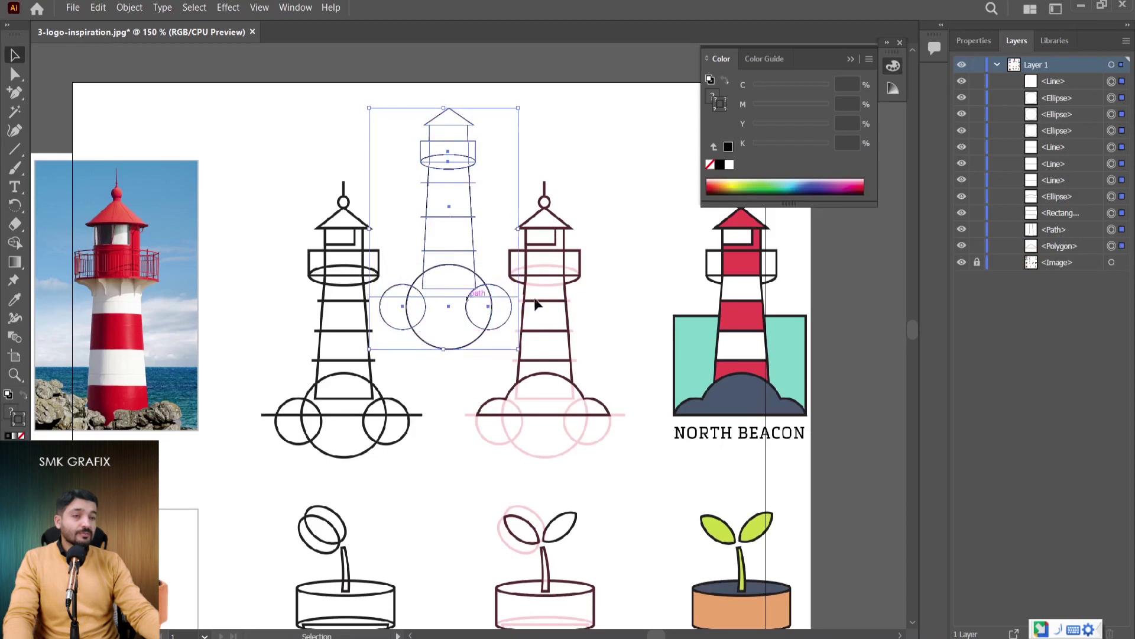
{"action": "left_click", "coordinate": [975, 41]}
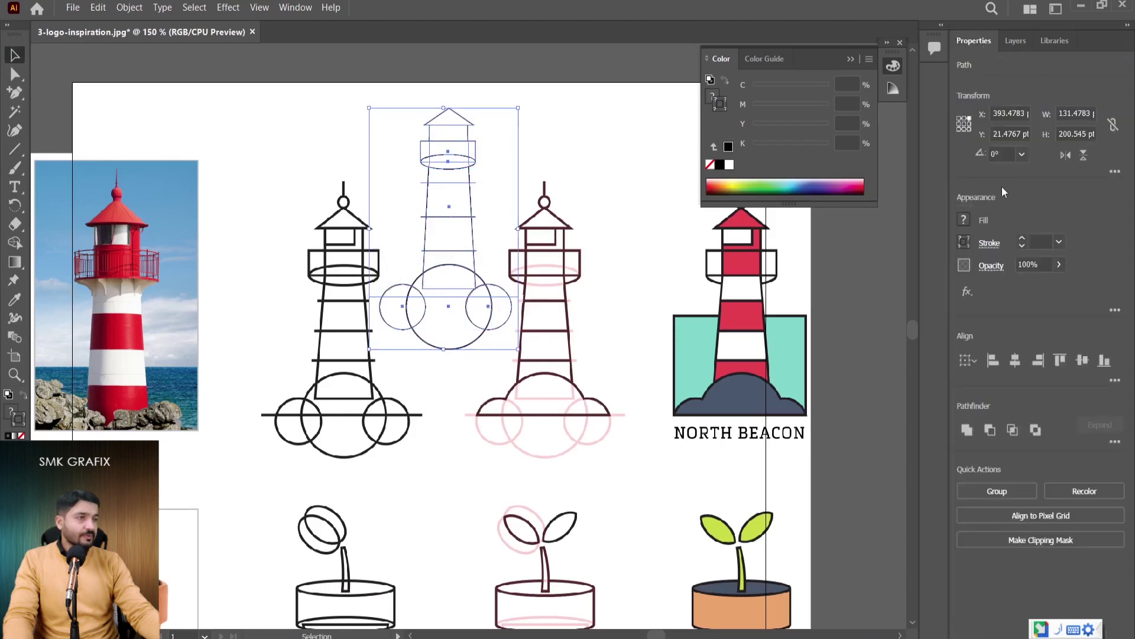
{"action": "left_click", "coordinate": [1021, 239]}
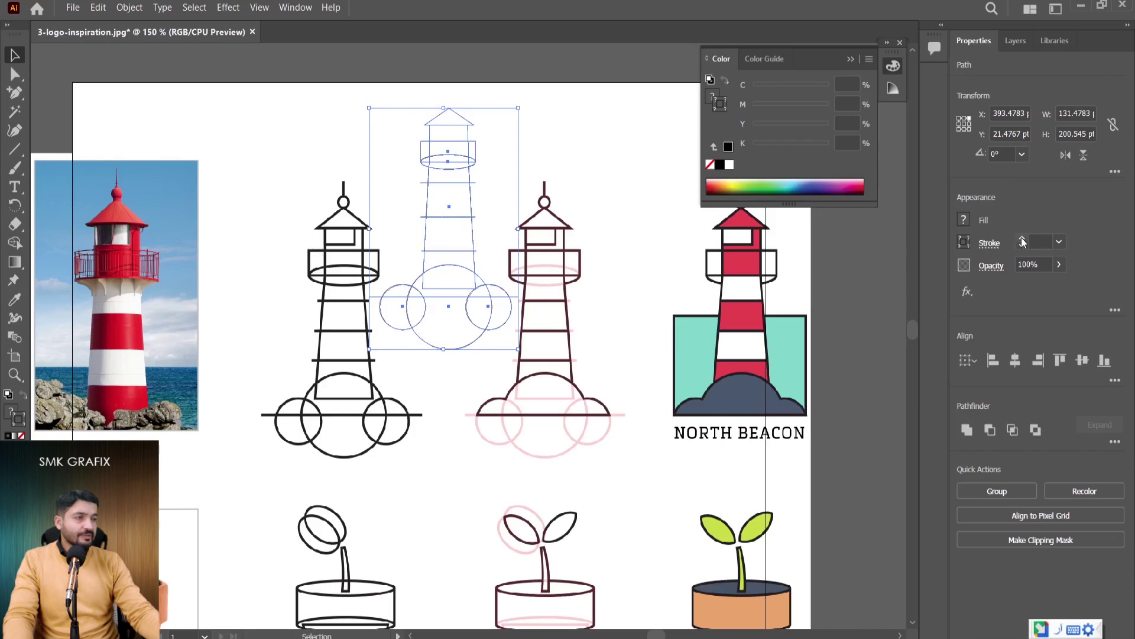
{"action": "left_click", "coordinate": [1021, 238]}
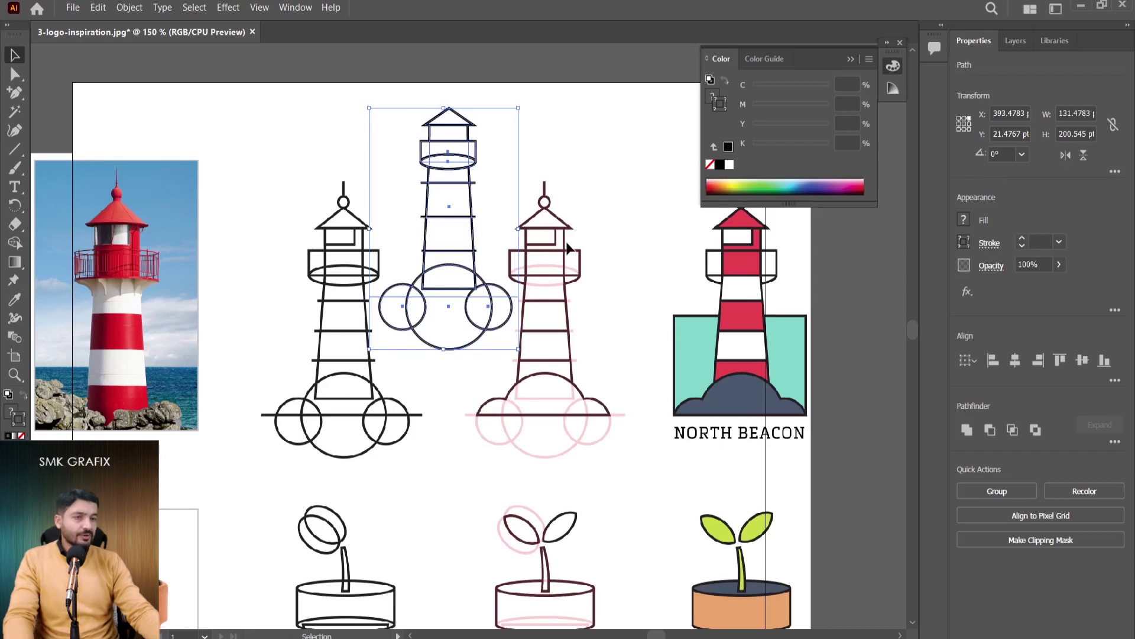
{"action": "left_click", "coordinate": [557, 173]}
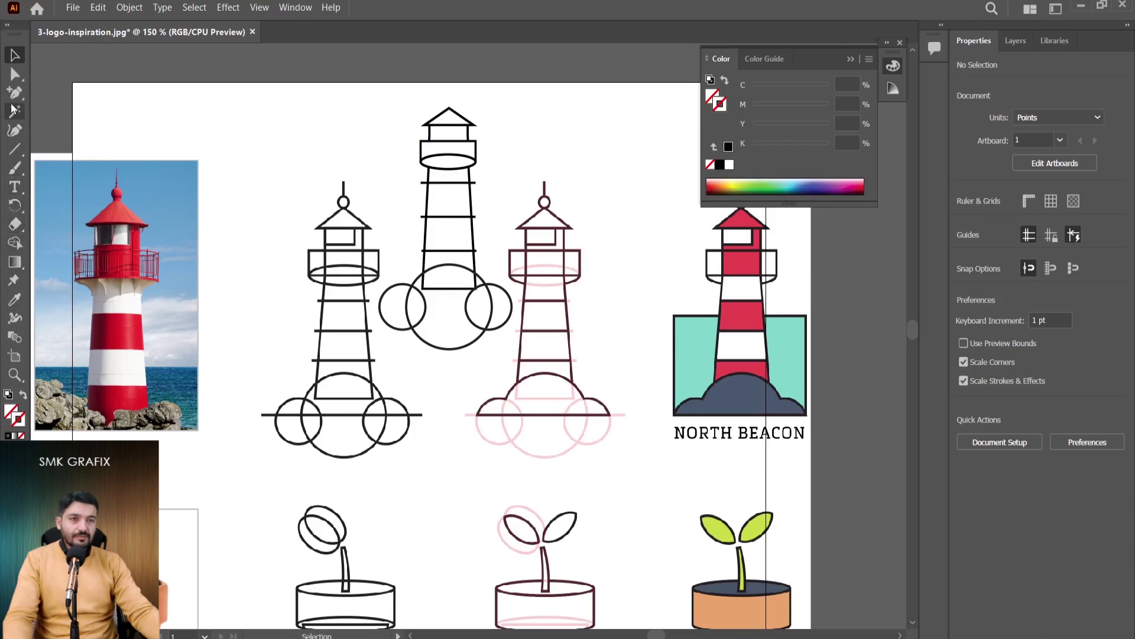
- Draw a small window rectangle in the lantern room with a 2 pt black stroke
{"action": "left_click", "coordinate": [15, 149]}
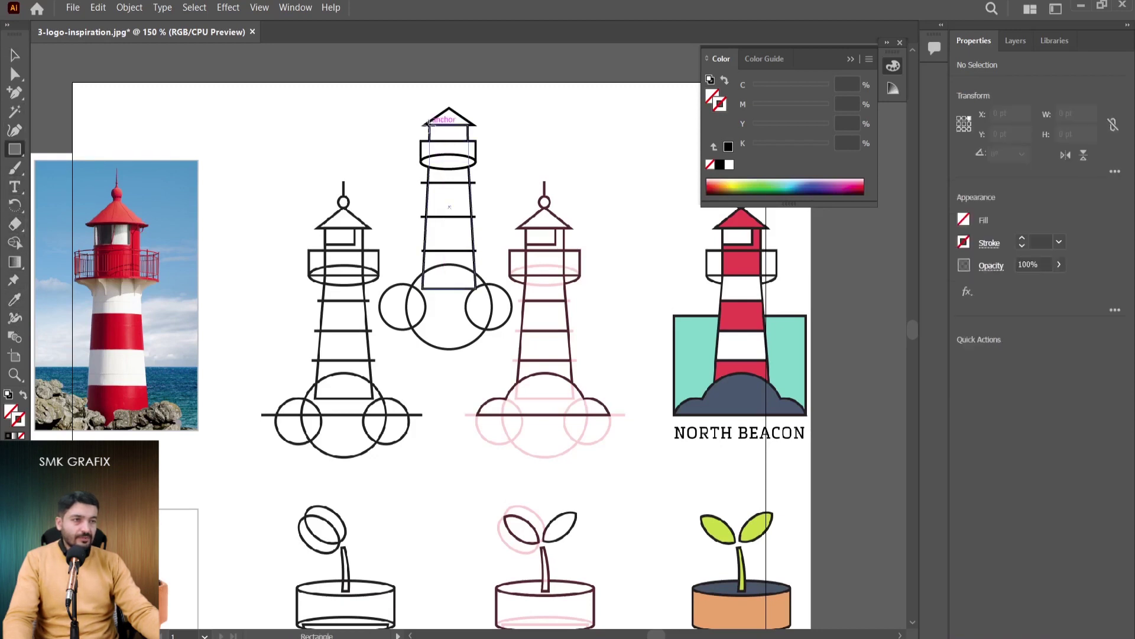
{"action": "left_click_drag", "start_coordinate": [428, 124], "coordinate": [458, 137]}
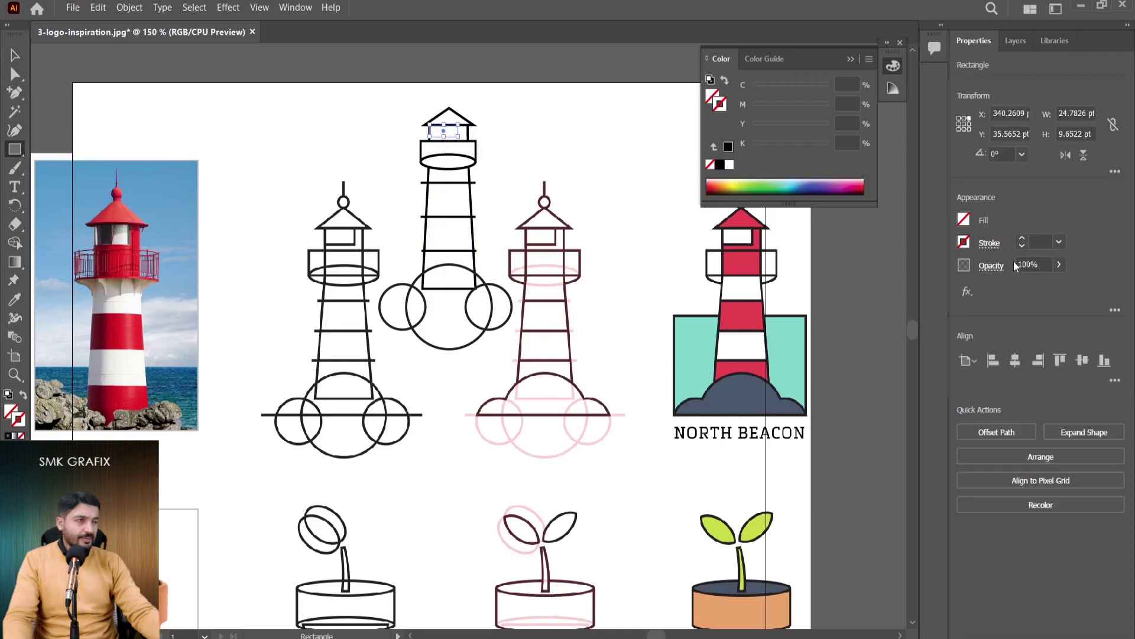
{"action": "left_click", "coordinate": [1022, 236]}
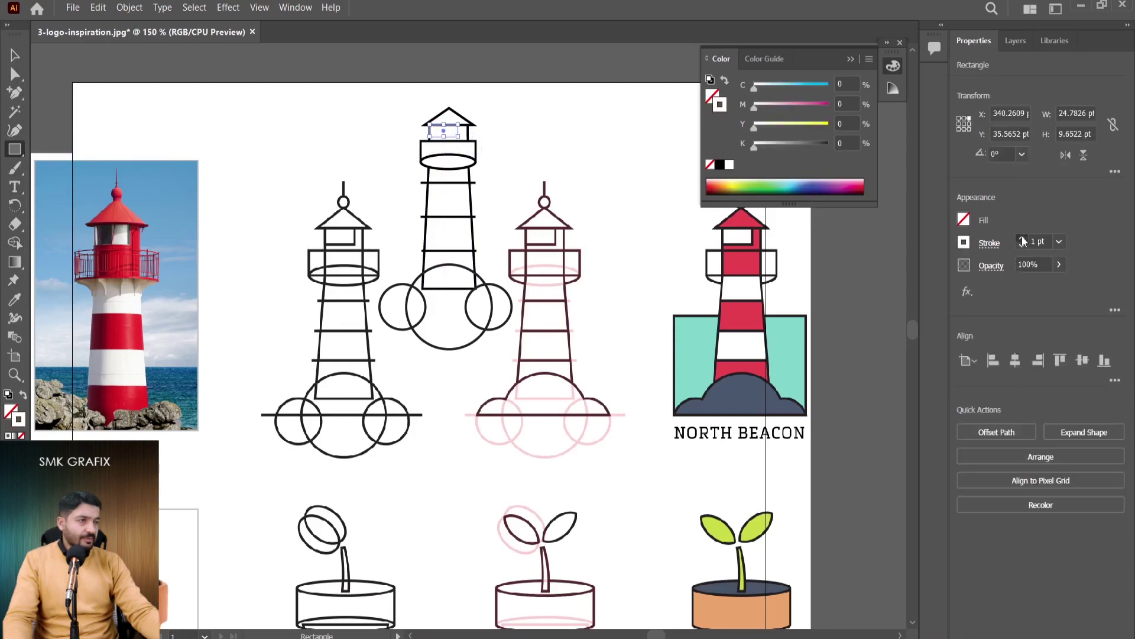
{"action": "left_click", "coordinate": [1022, 245]}
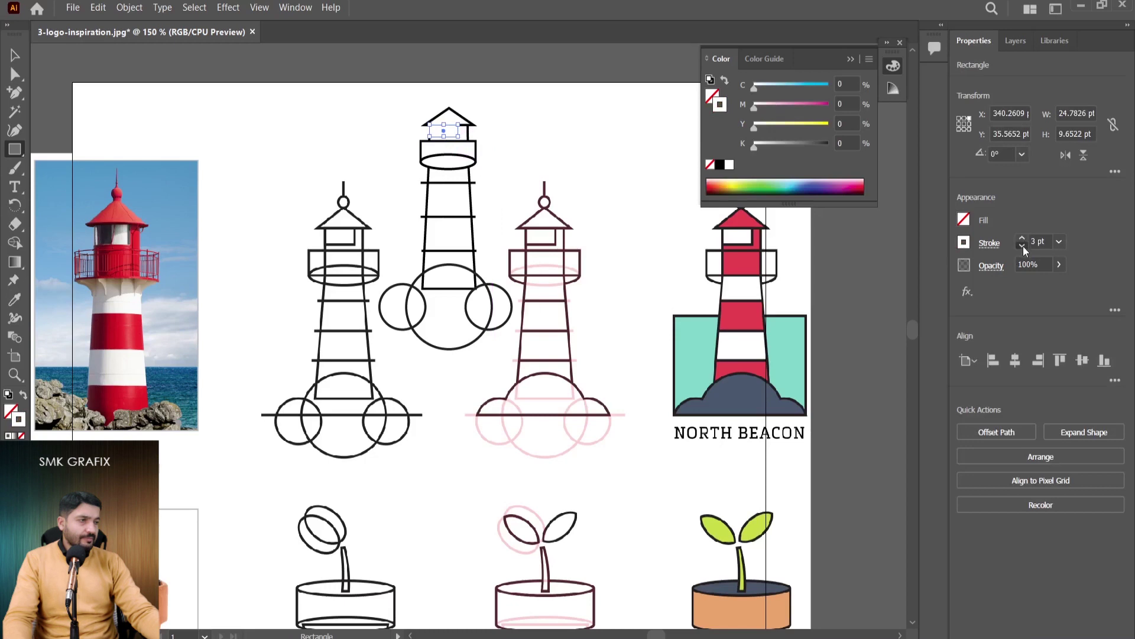
{"action": "left_click", "coordinate": [963, 242]}
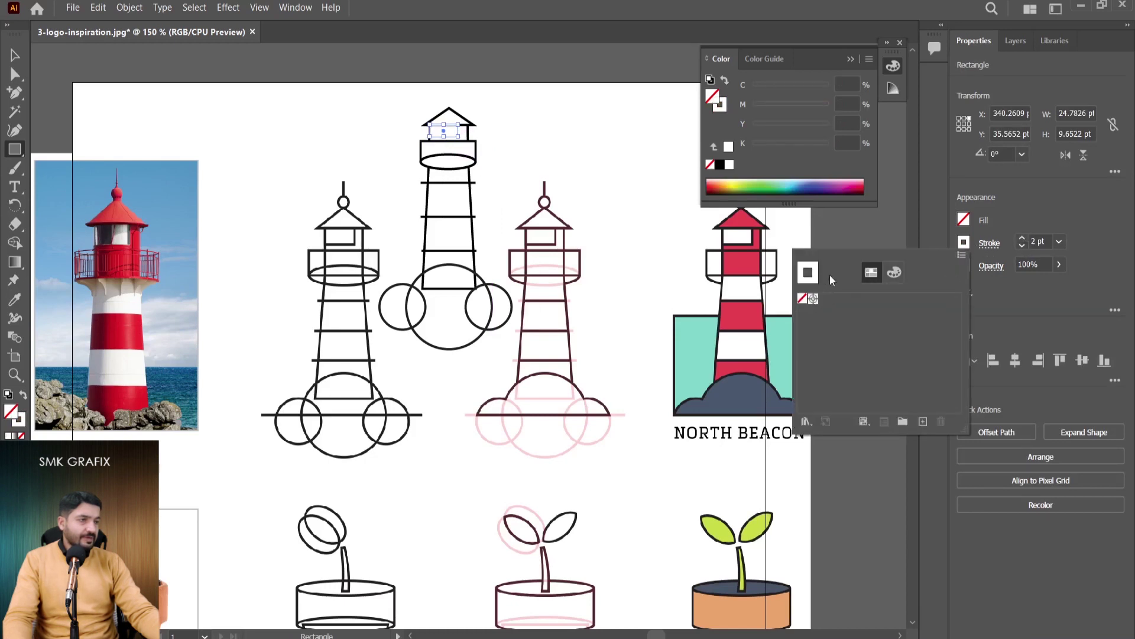
{"action": "key", "text": "v"}
{"action": "left_click", "coordinate": [494, 247]}
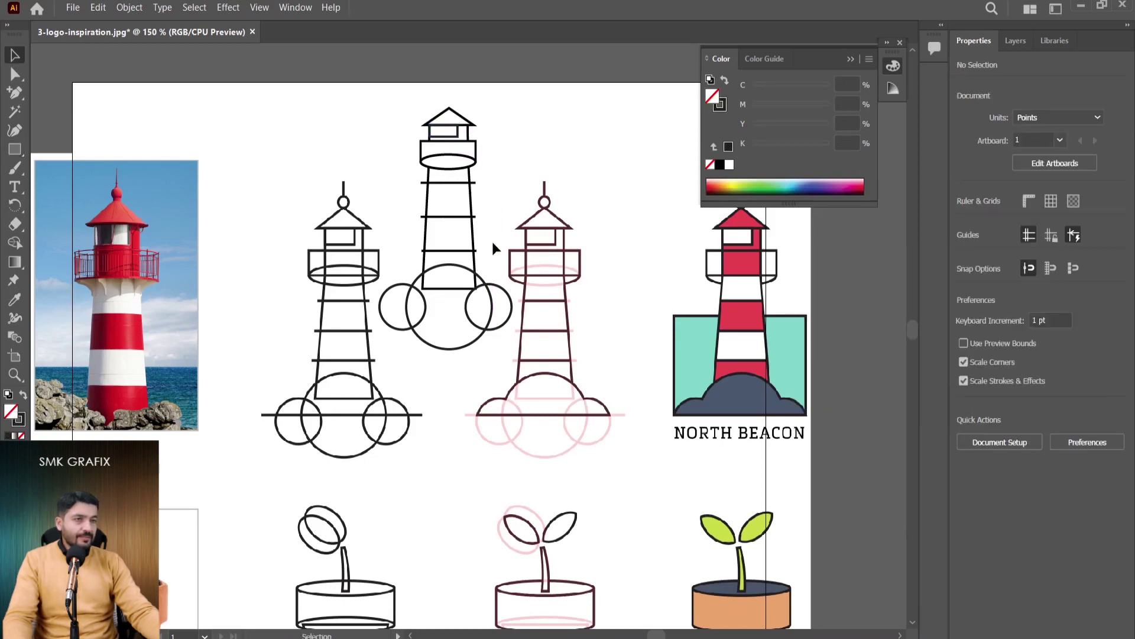
{"action": "left_click_drag", "start_coordinate": [490, 109], "coordinate": [391, 349]}
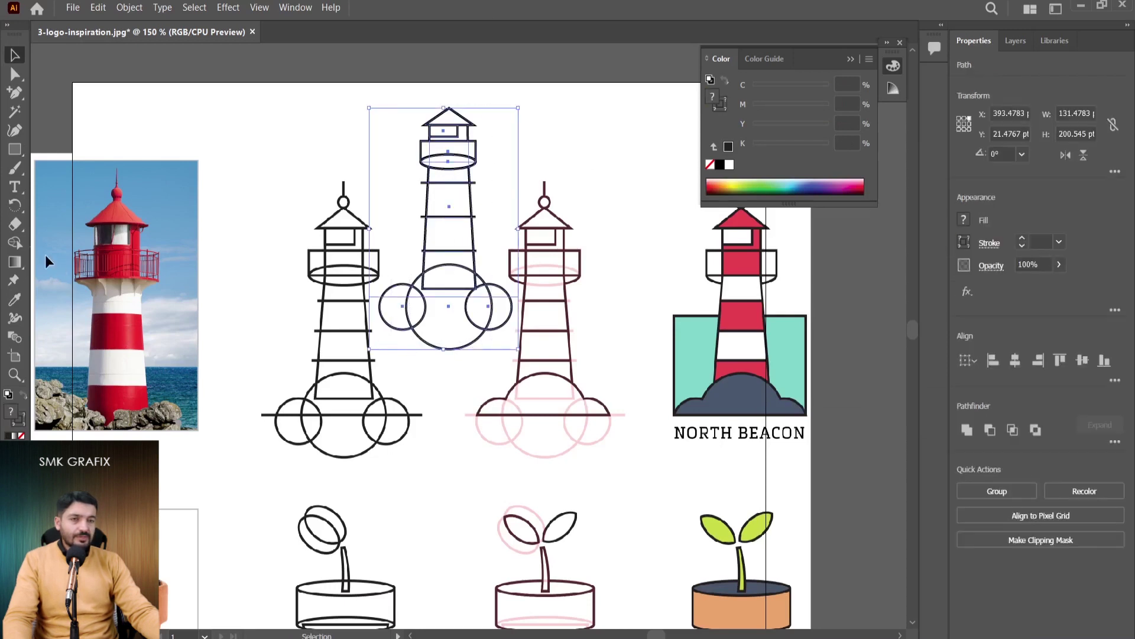
- With Shape Builder, delete the circle parts below the base line and merge the arcs into a cloud-shaped base
{"action": "left_click", "coordinate": [15, 242]}
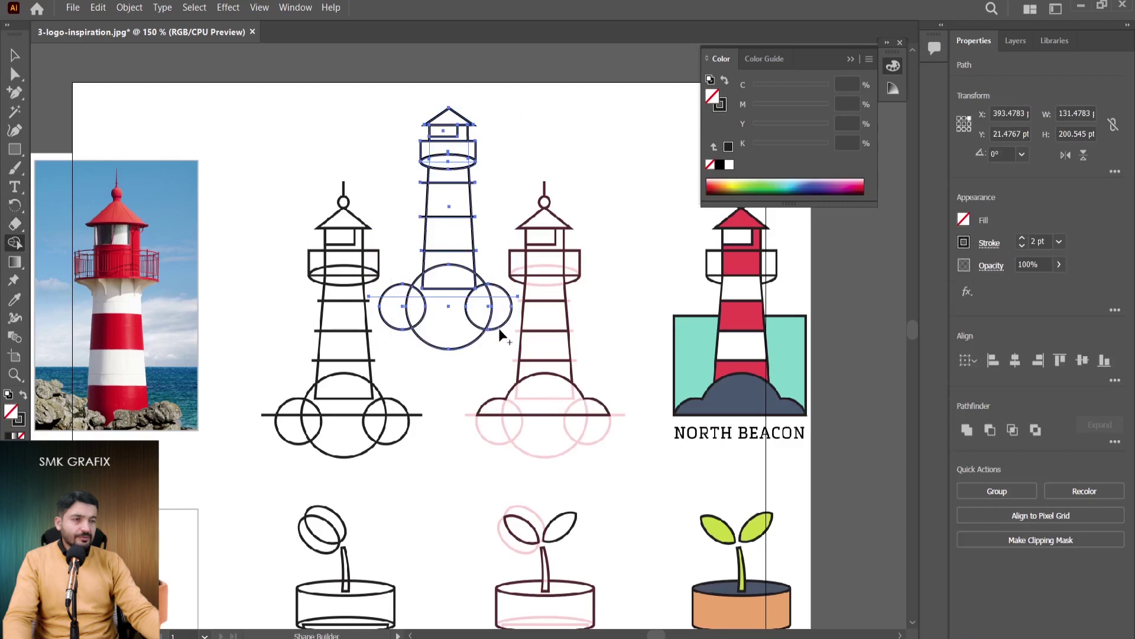
{"action": "left_click_drag", "start_coordinate": [497, 313], "coordinate": [414, 322]}
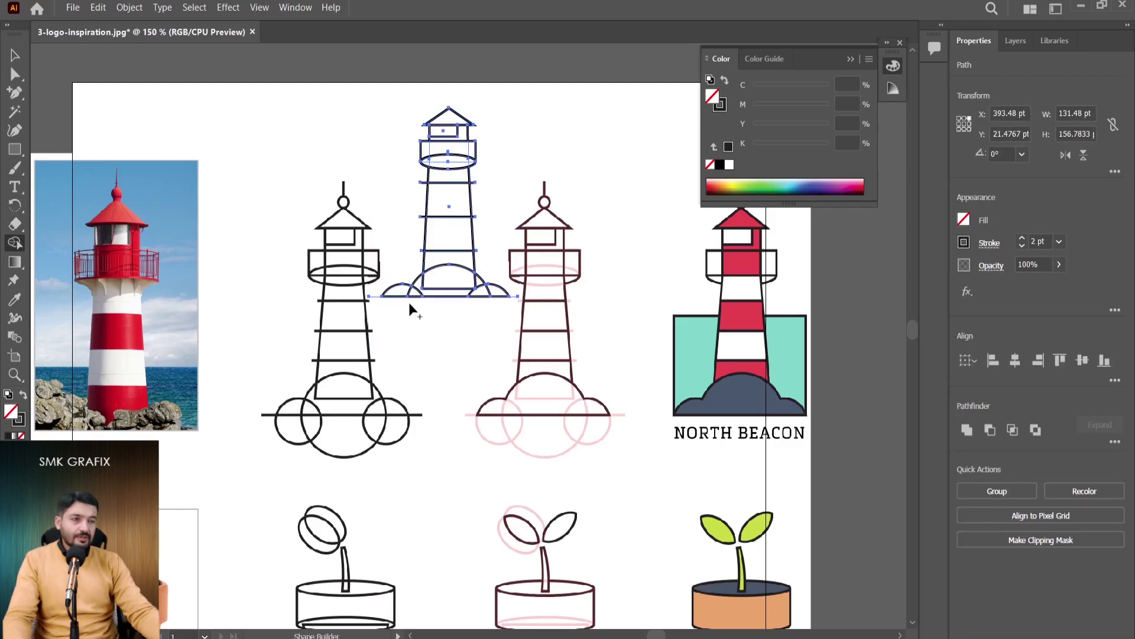
{"action": "mouse_move", "coordinate": [398, 291]}
{"action": "left_mouse_down"}
{"action": "mouse_move", "coordinate": [436, 282]}
{"action": "mouse_move", "coordinate": [495, 297]}
{"action": "mouse_move", "coordinate": [456, 331]}
{"action": "left_mouse_up"}
- Merge the hatched section beside the lantern with Shape Builder
{"action": "scroll", "coordinate": [461, 231], "scroll_direction": "up", "scroll_amount": 2}
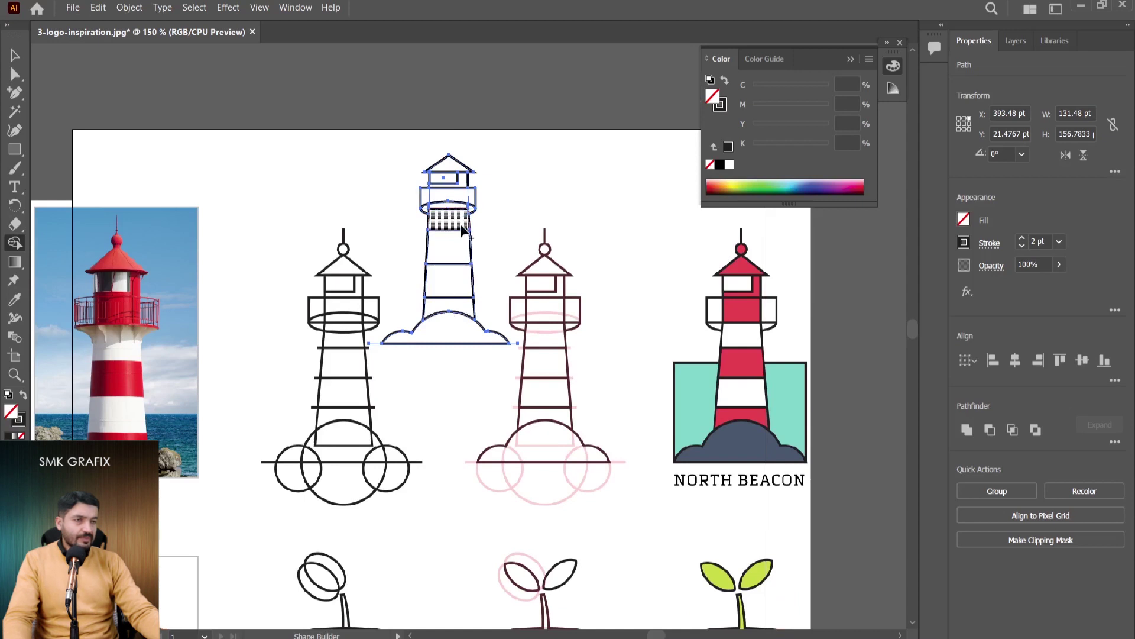
{"action": "scroll", "coordinate": [461, 230], "scroll_direction": "up", "scroll_amount": 6}
{"action": "scroll", "coordinate": [504, 232], "scroll_direction": "down", "scroll_amount": 3}
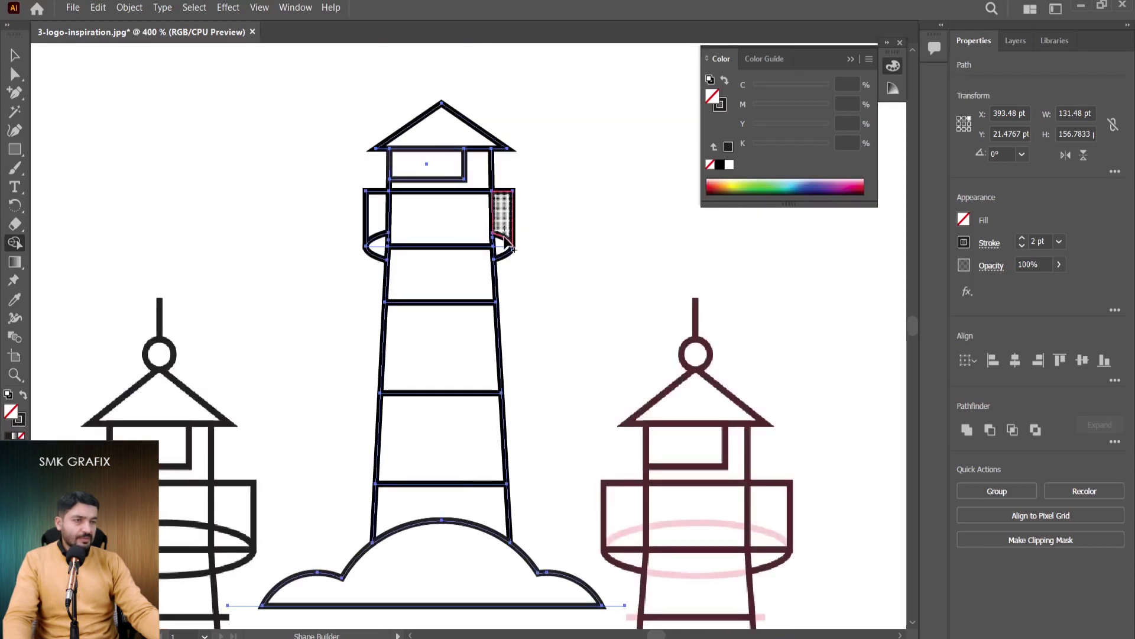
{"action": "left_click", "coordinate": [512, 248]}
{"action": "scroll", "coordinate": [421, 260], "scroll_direction": "down", "scroll_amount": 2}
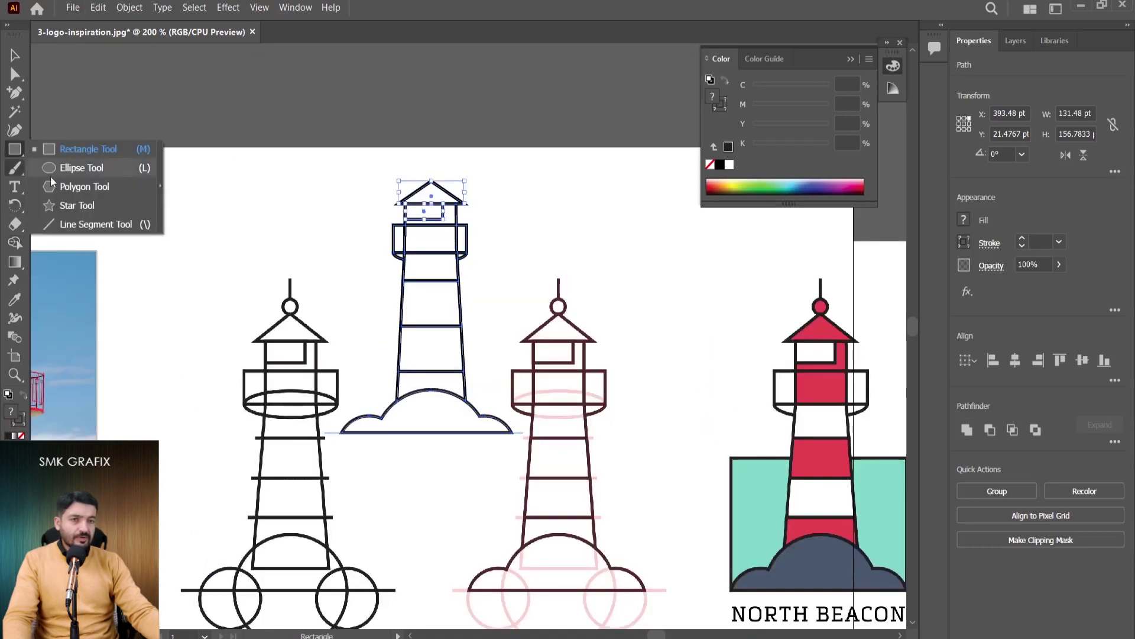
- Draw a small circle on the lighthouse roof apex and nudge it to centre
{"action": "left_click_drag", "start_coordinate": [12, 155], "coordinate": [71, 162]}
{"action": "left_click_drag", "start_coordinate": [424, 168], "coordinate": [439, 183]}
{"action": "key", "text": "v"}
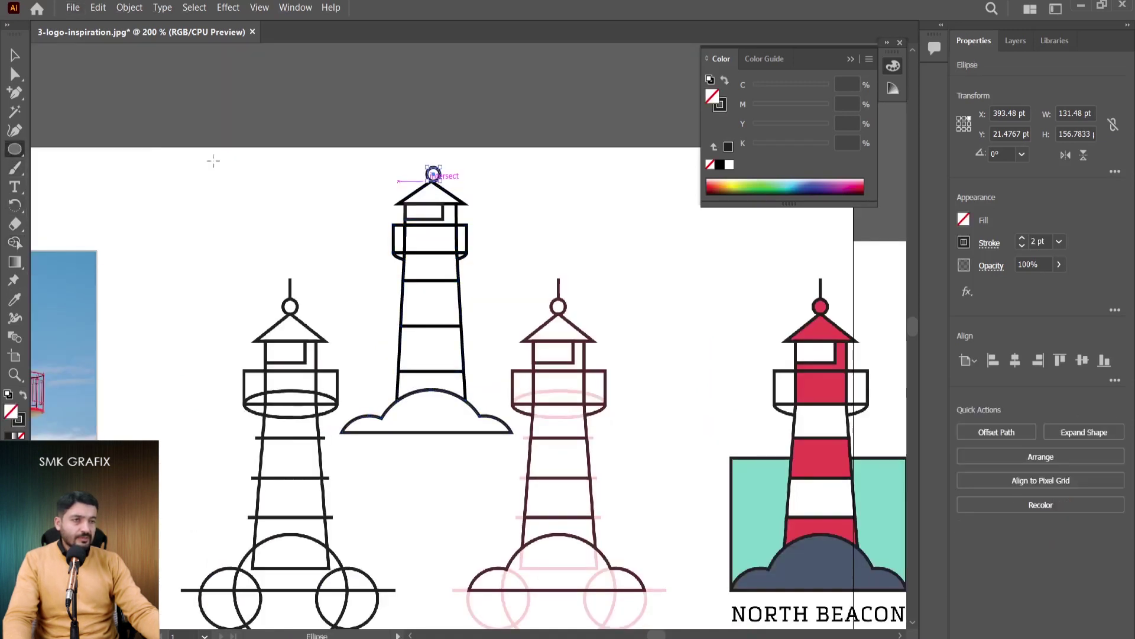
{"action": "scroll", "coordinate": [430, 175], "scroll_direction": "up", "scroll_amount": 2}
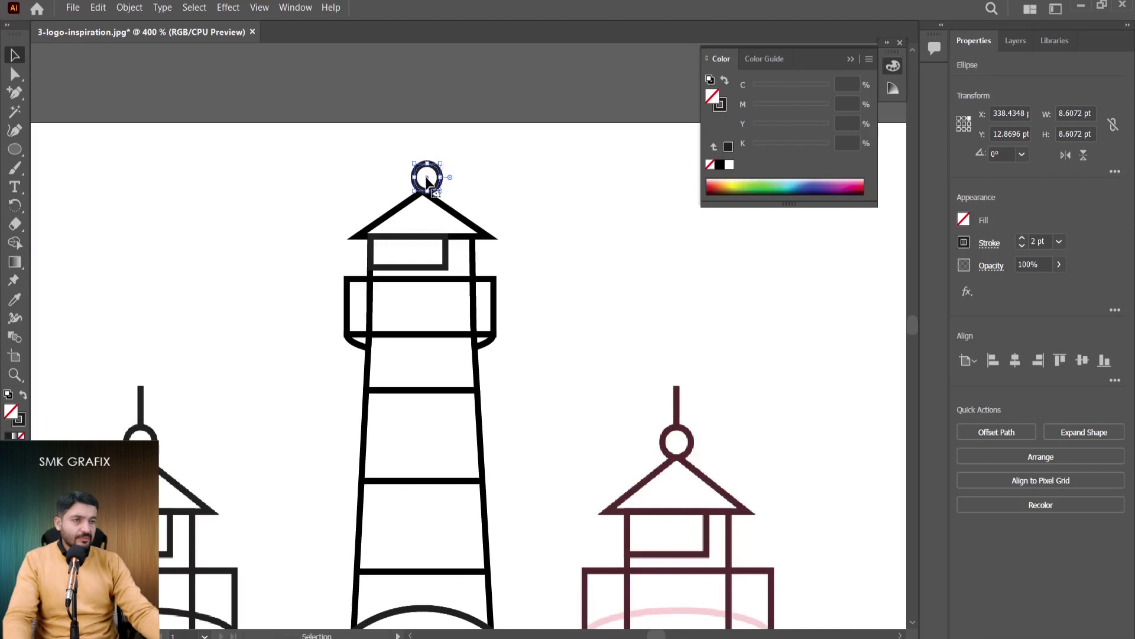
{"action": "left_click_drag", "start_coordinate": [427, 181], "coordinate": [422, 181]}
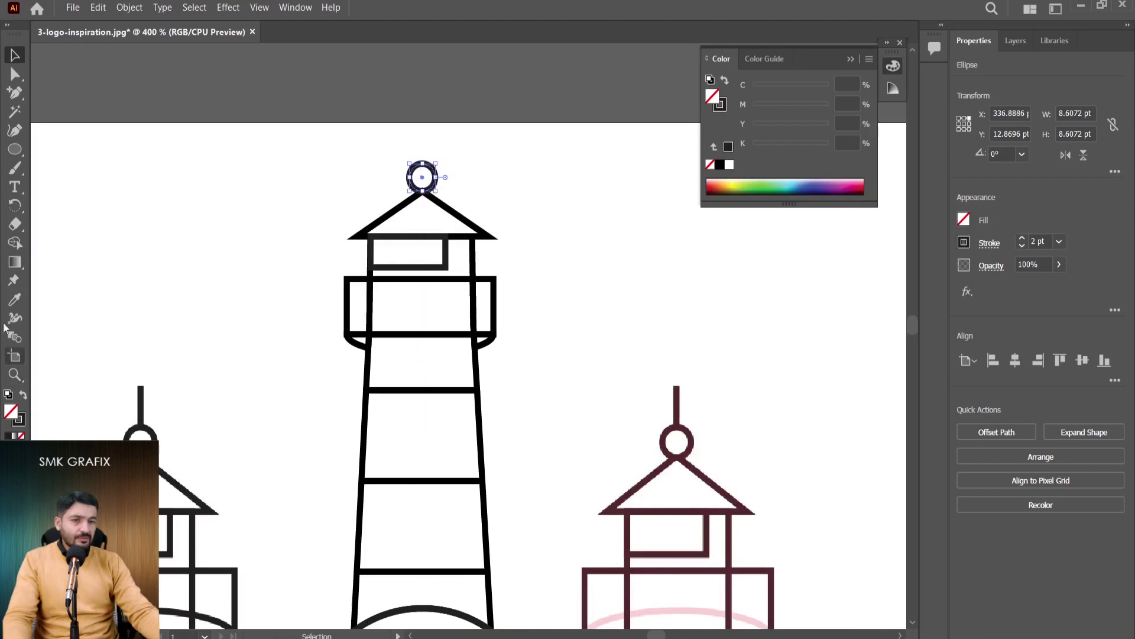
- Choose the Line Segment Tool from the shape tools for the roof spike
{"action": "right_click", "coordinate": [15, 149]}
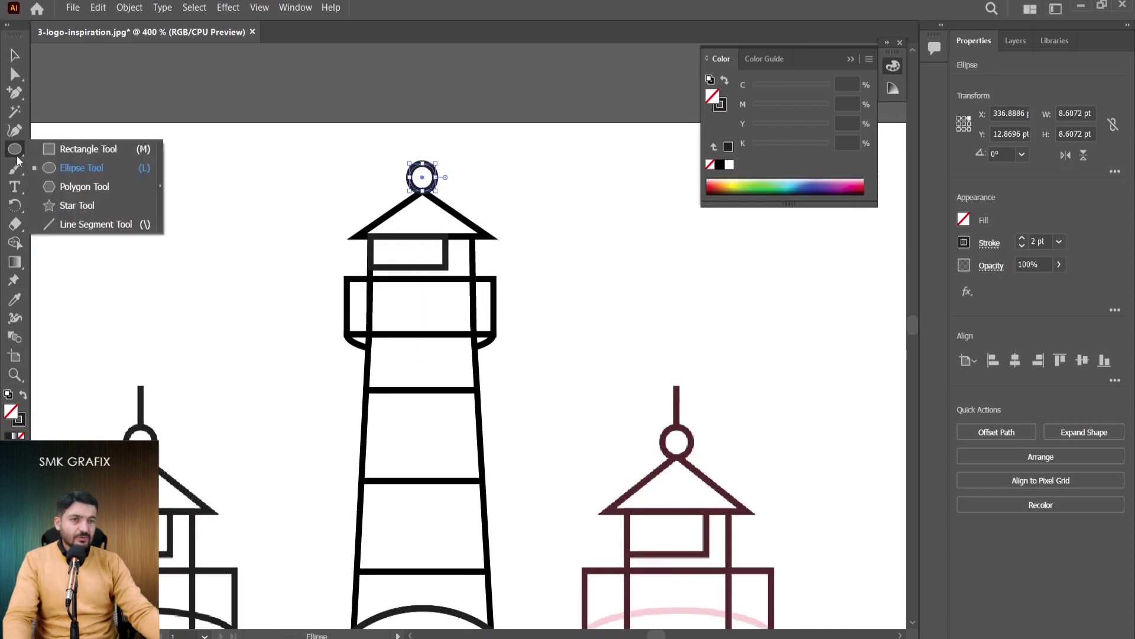
{"action": "left_click", "coordinate": [69, 223]}
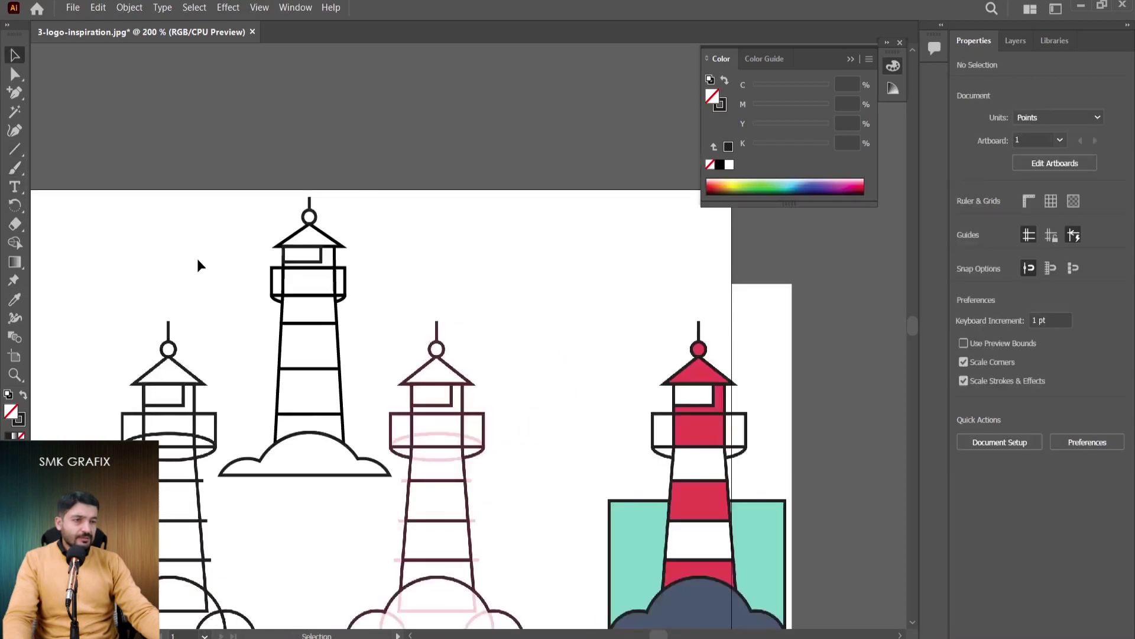
{"action": "scroll", "coordinate": [265, 380], "scroll_direction": "down", "scroll_amount": 1}
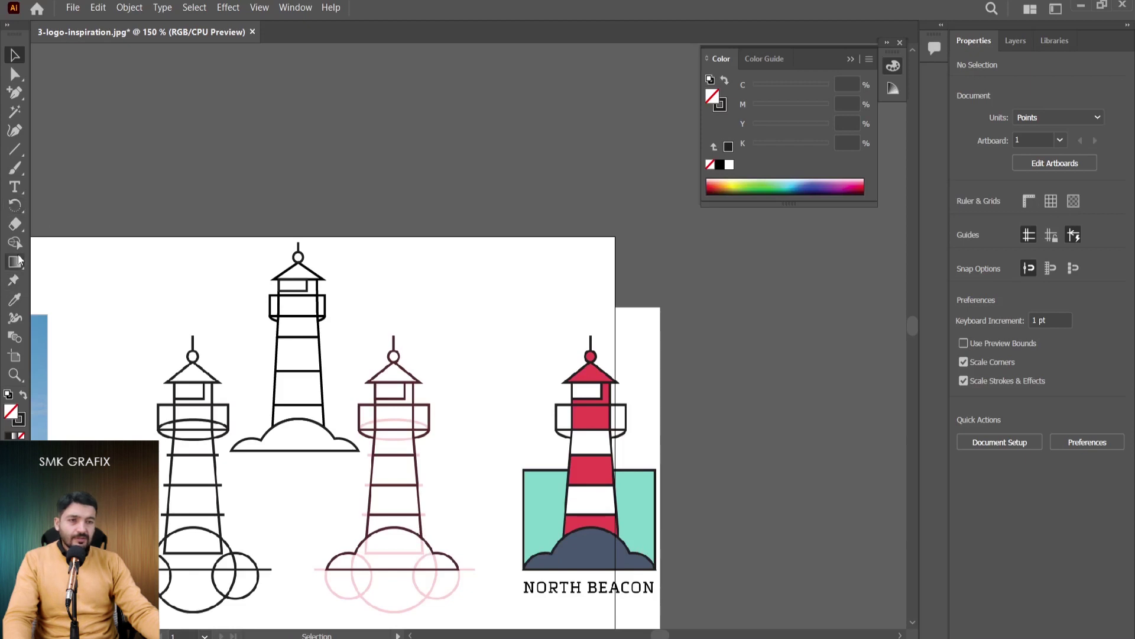
- Draw a rectangle around the lighthouse base and fill it with the right logo's teal
{"action": "key", "text": "m"}
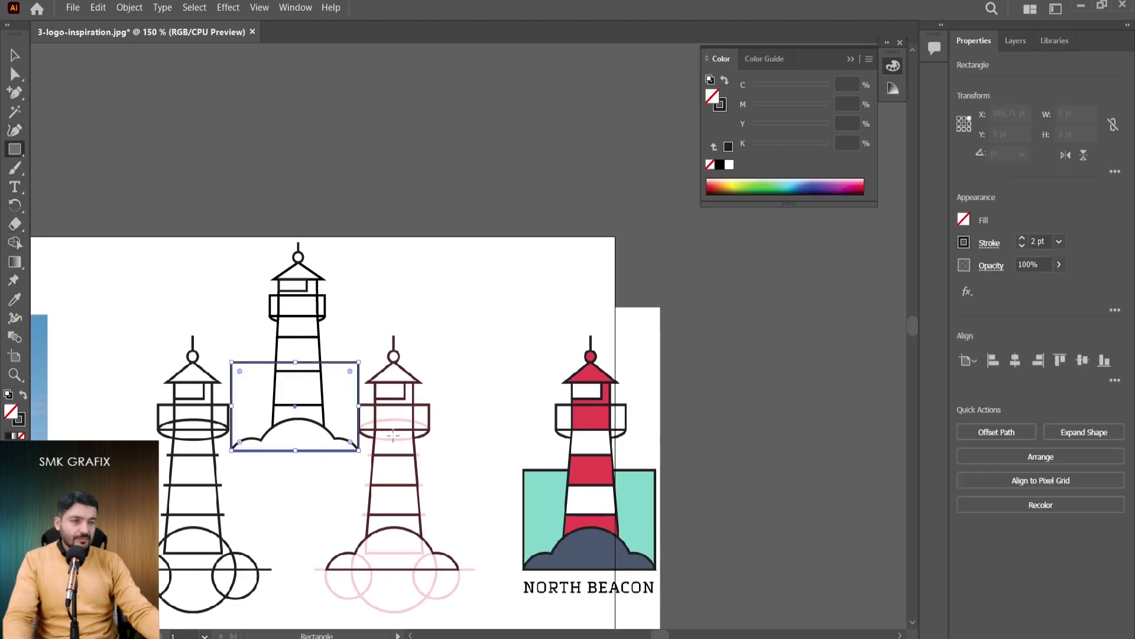
{"action": "left_click_drag", "start_coordinate": [231, 362], "coordinate": [358, 450]}
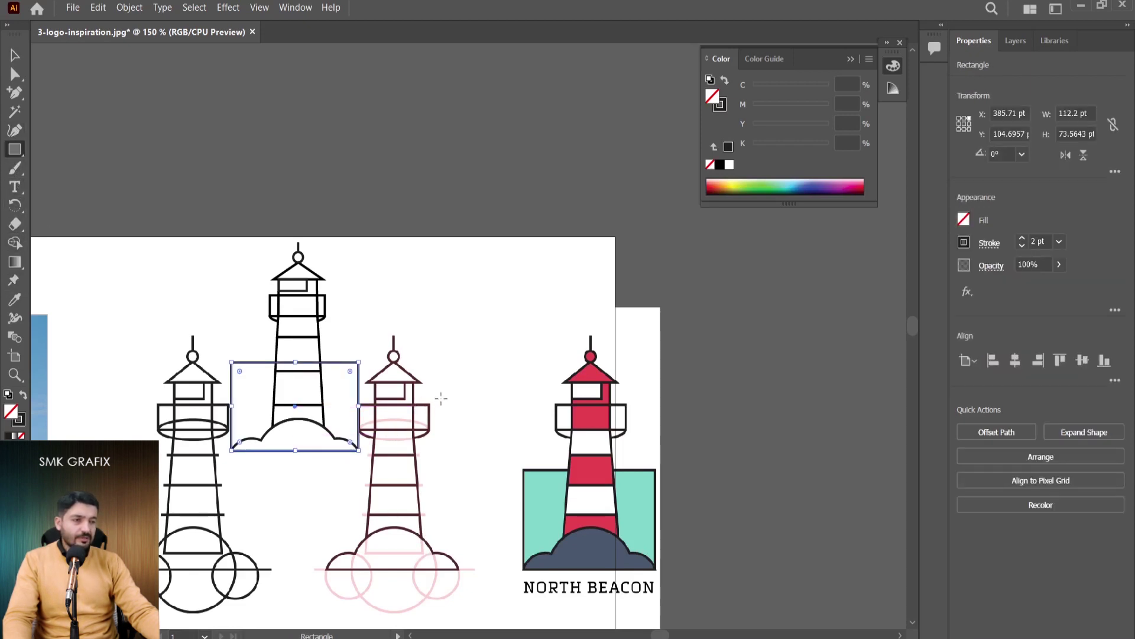
{"action": "left_click", "coordinate": [14, 299]}
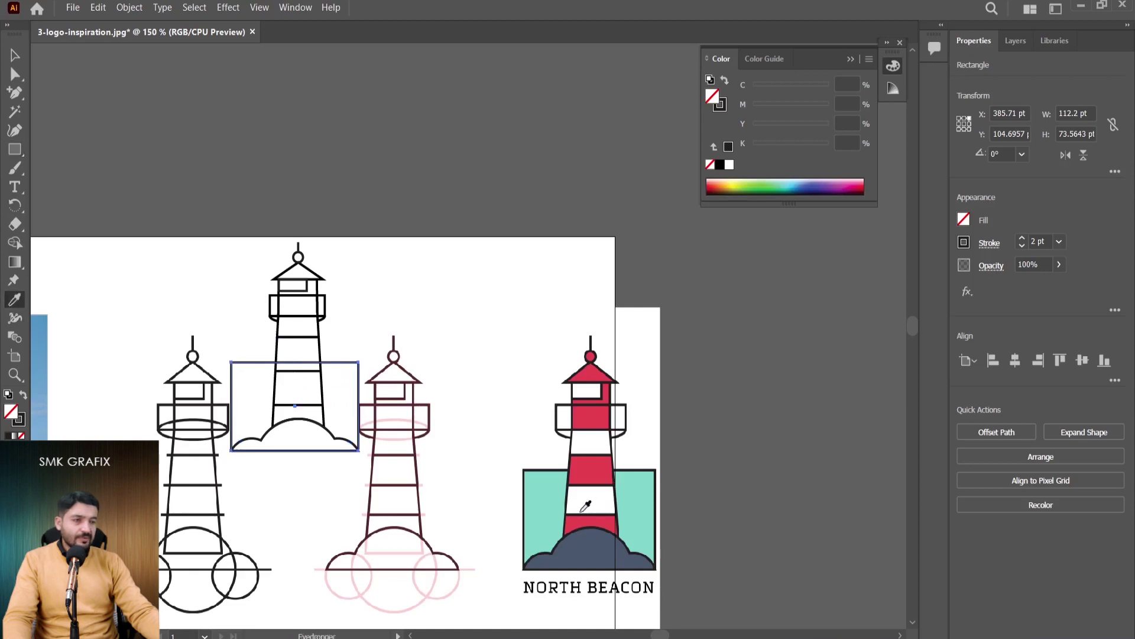
{"action": "left_click", "coordinate": [550, 491]}
- Send the teal rectangle behind the artwork and give it a 2 pt black outline
{"action": "key", "text": "a"}
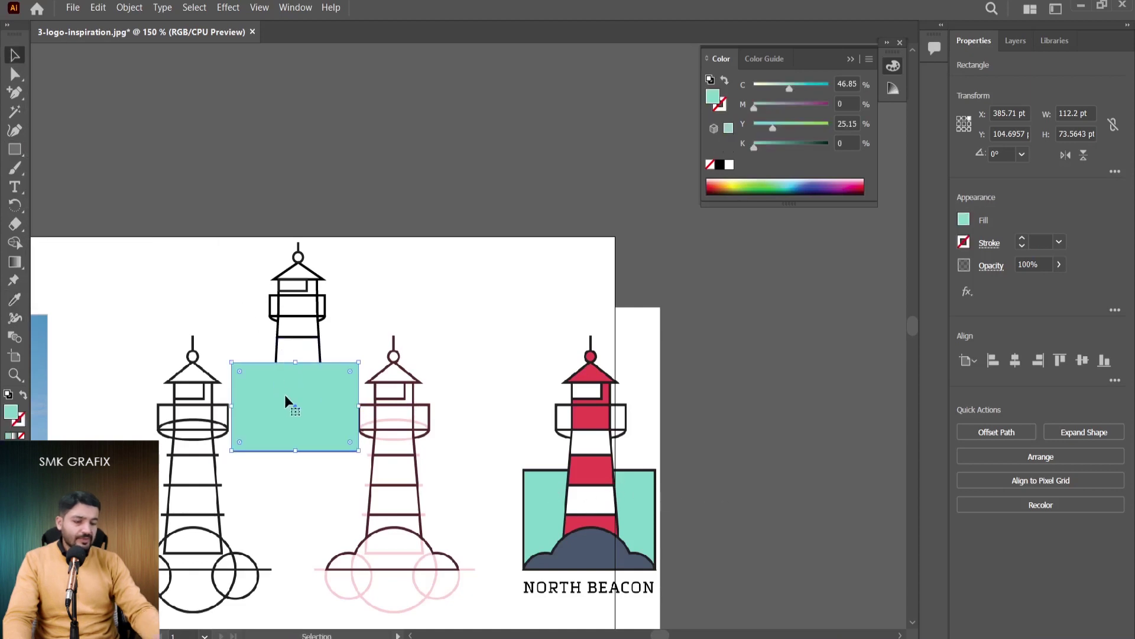
{"action": "key", "text": "ctrl+bracketleft"}
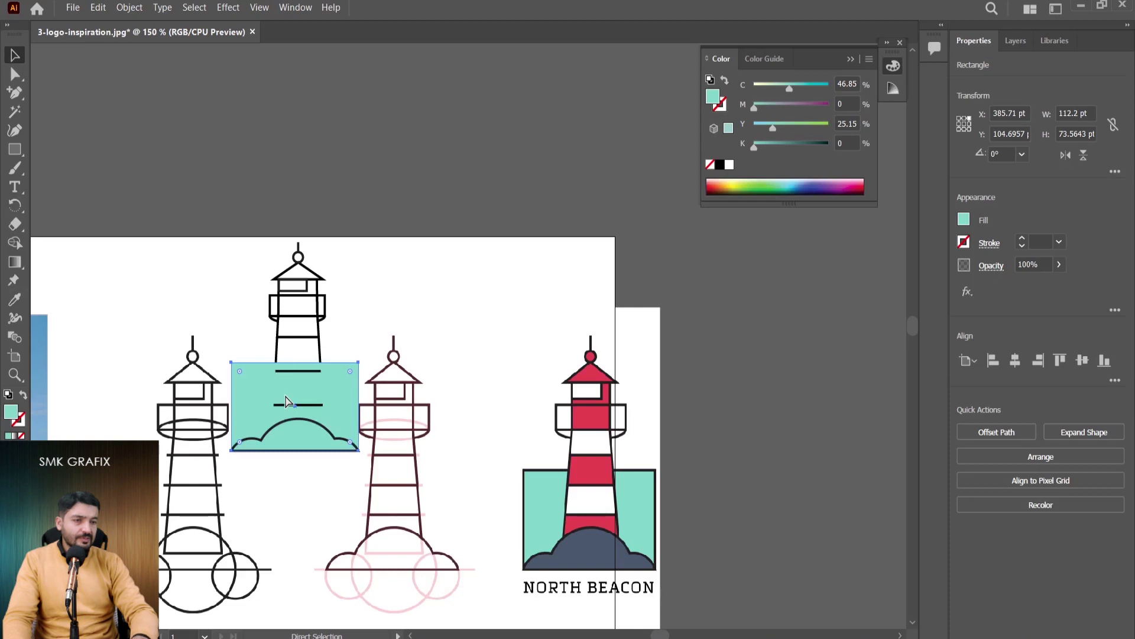
{"action": "key", "text": "v"}
{"action": "key", "text": "ctrl+shift+bracketleft"}
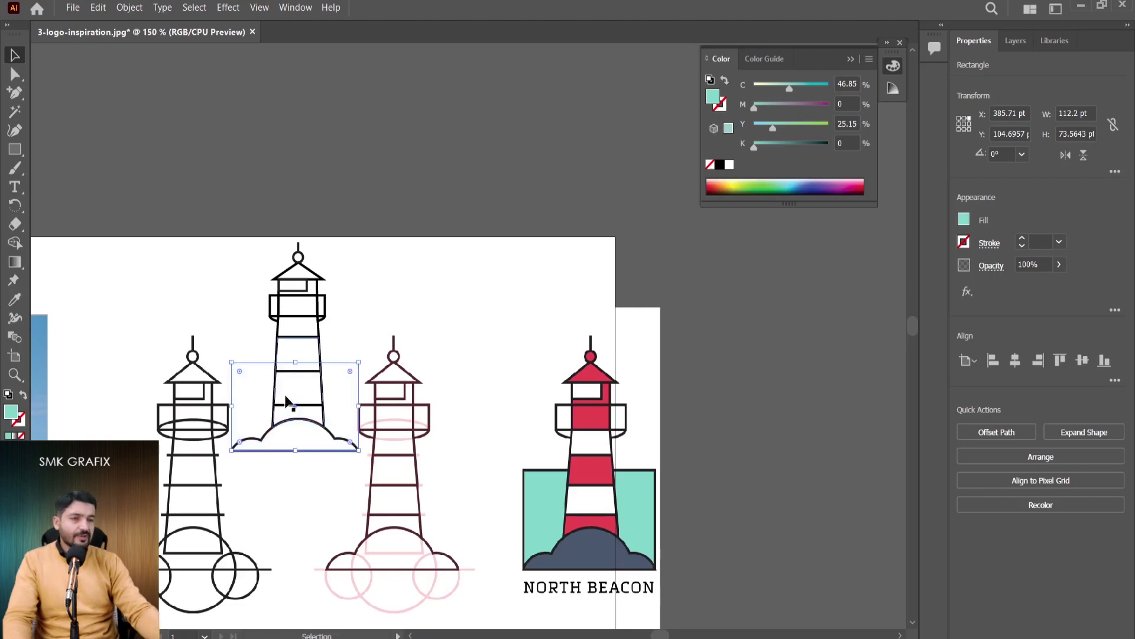
{"action": "key", "text": "ctrl+bracketright"}
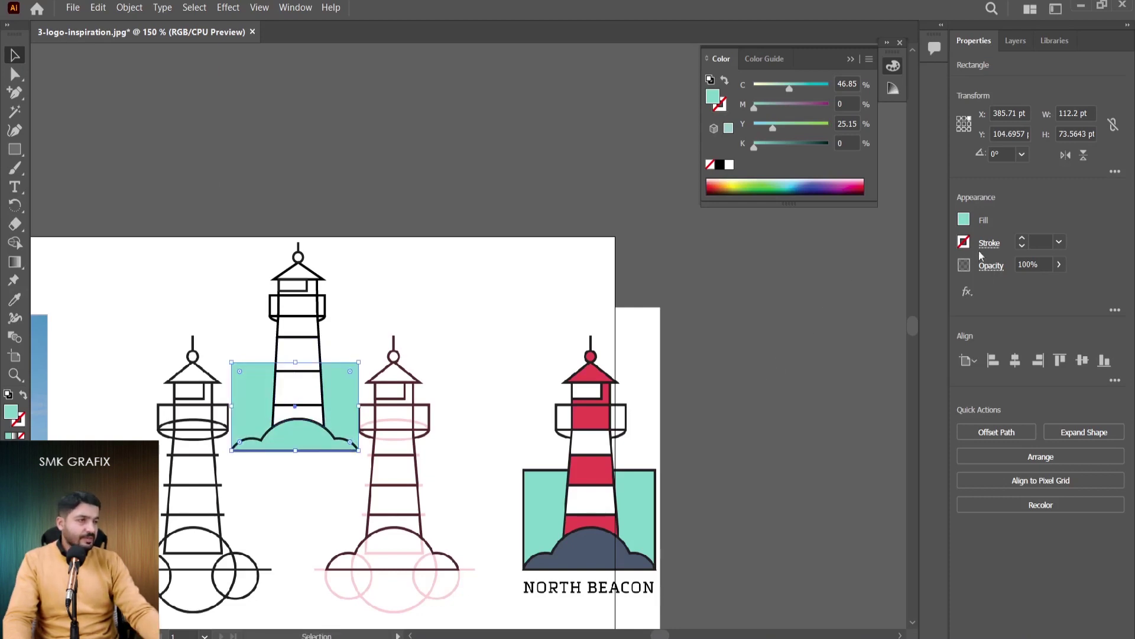
{"action": "left_click", "coordinate": [1022, 240]}
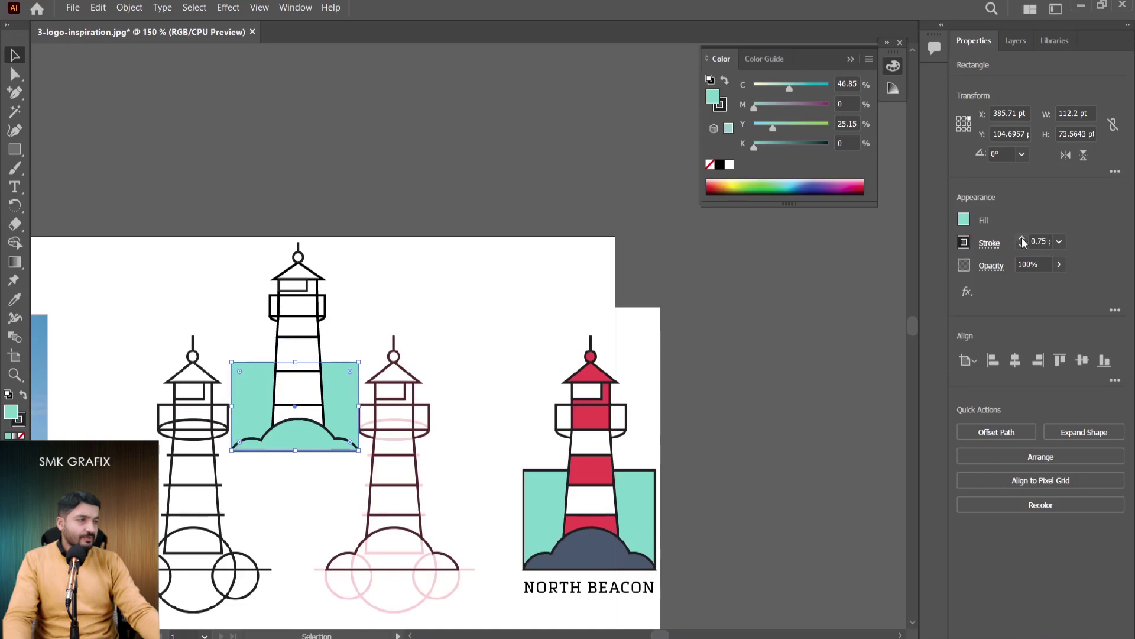
{"action": "left_click", "coordinate": [1022, 238]}
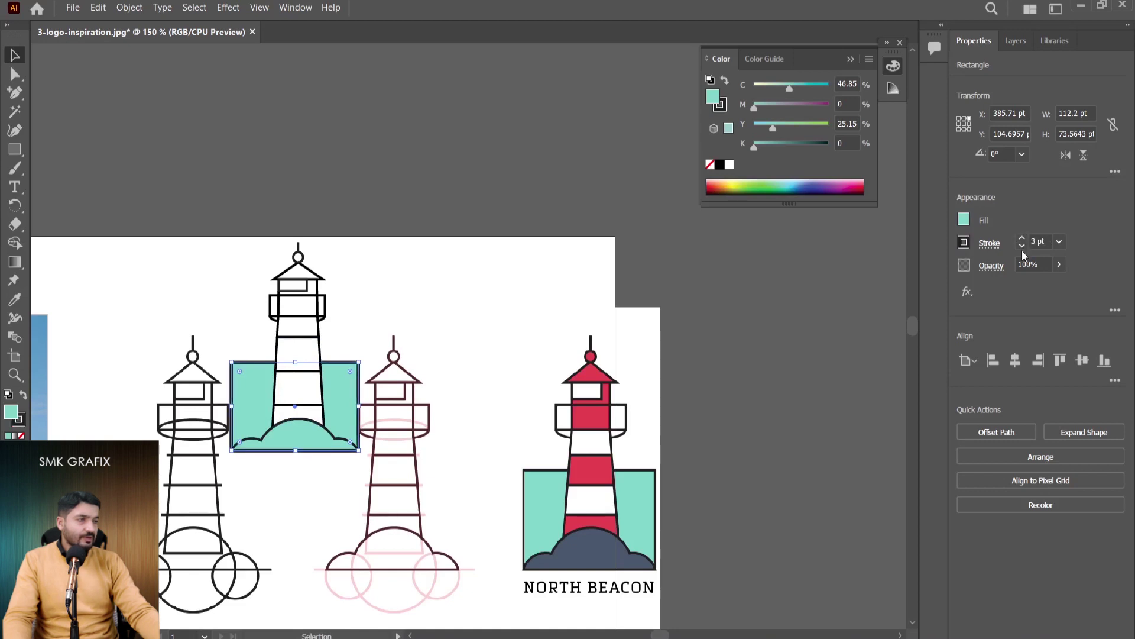
- Select the tower body with Shape Builder, then deselect and reselect the teal background rectangle
{"action": "left_click", "coordinate": [309, 401]}
{"action": "left_click", "coordinate": [15, 242]}
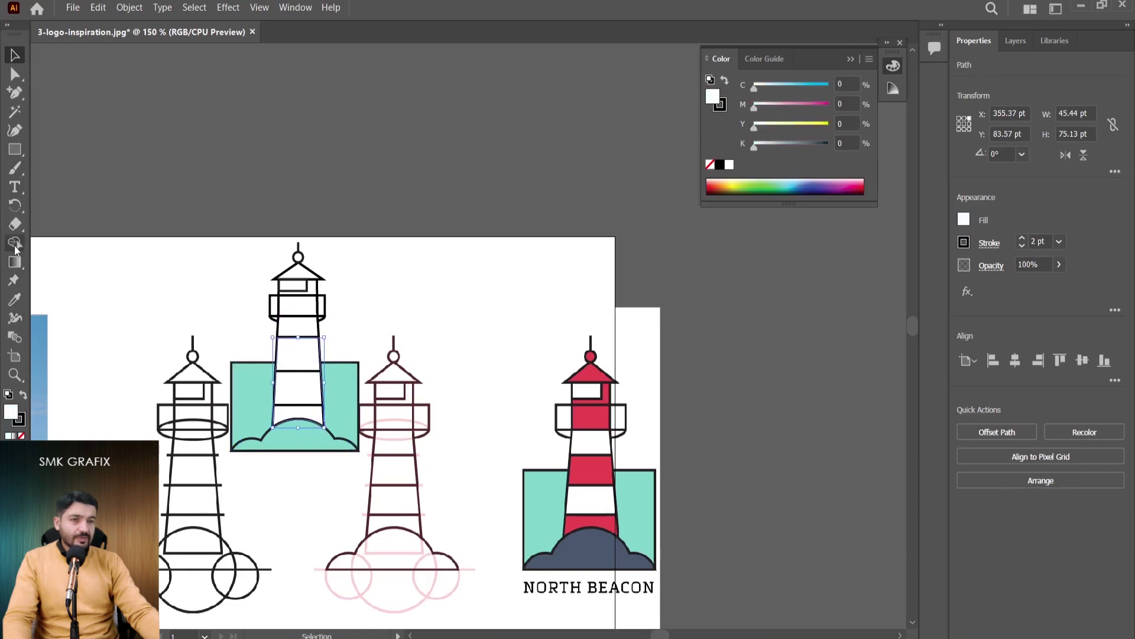
{"action": "scroll", "coordinate": [299, 445], "scroll_direction": "down", "scroll_amount": 1}
{"action": "left_click", "coordinate": [15, 55]}
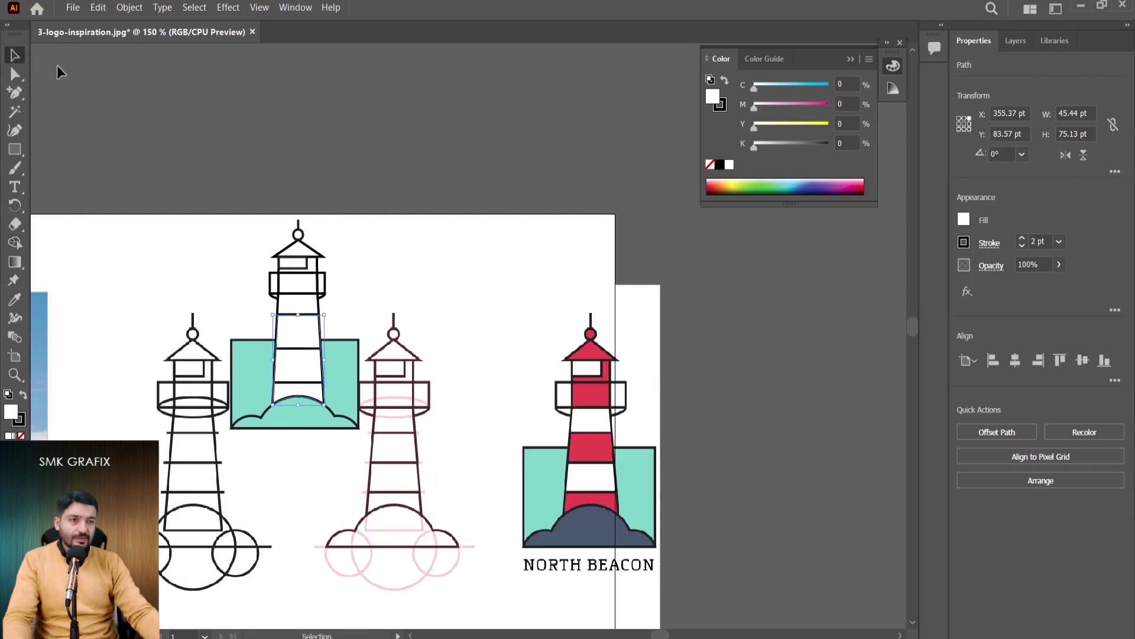
{"action": "left_click", "coordinate": [57, 65]}
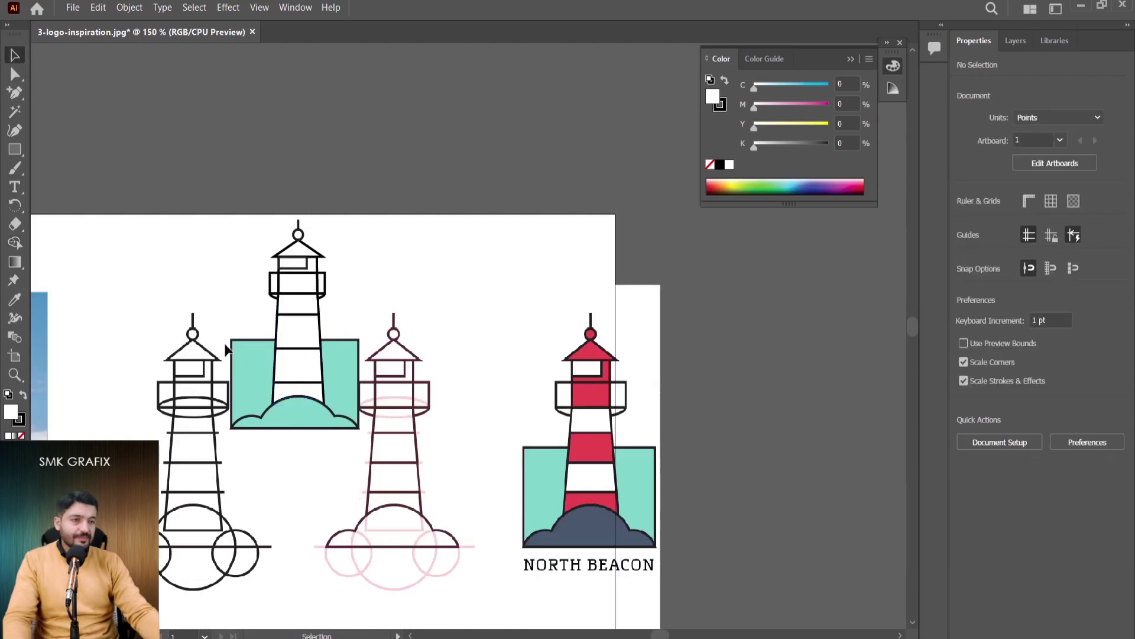
{"action": "left_click", "coordinate": [304, 415]}
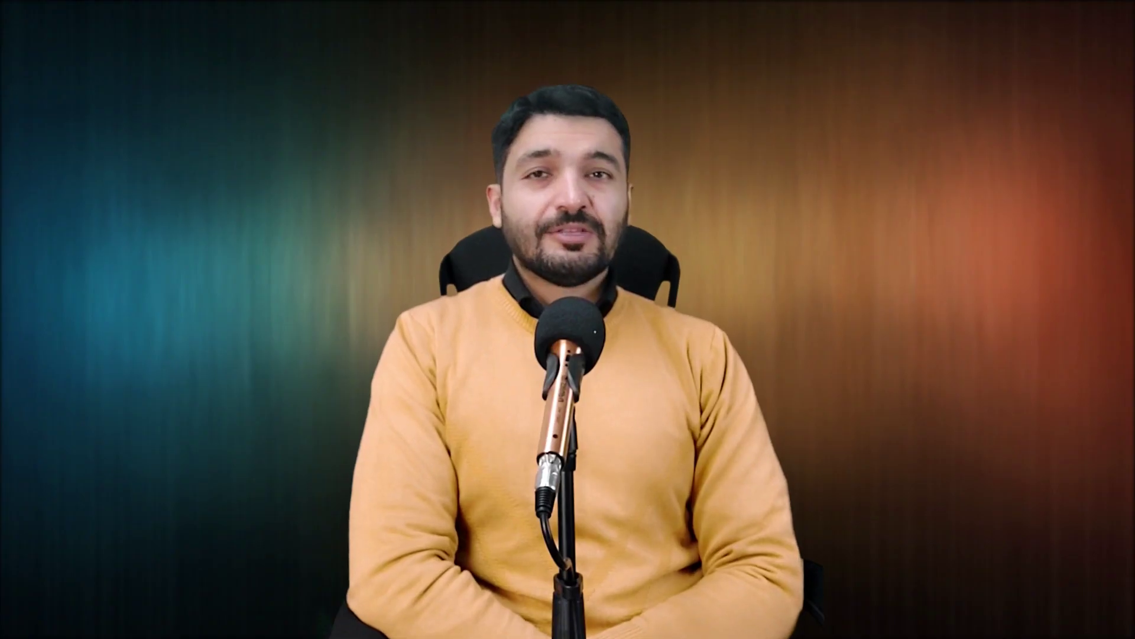